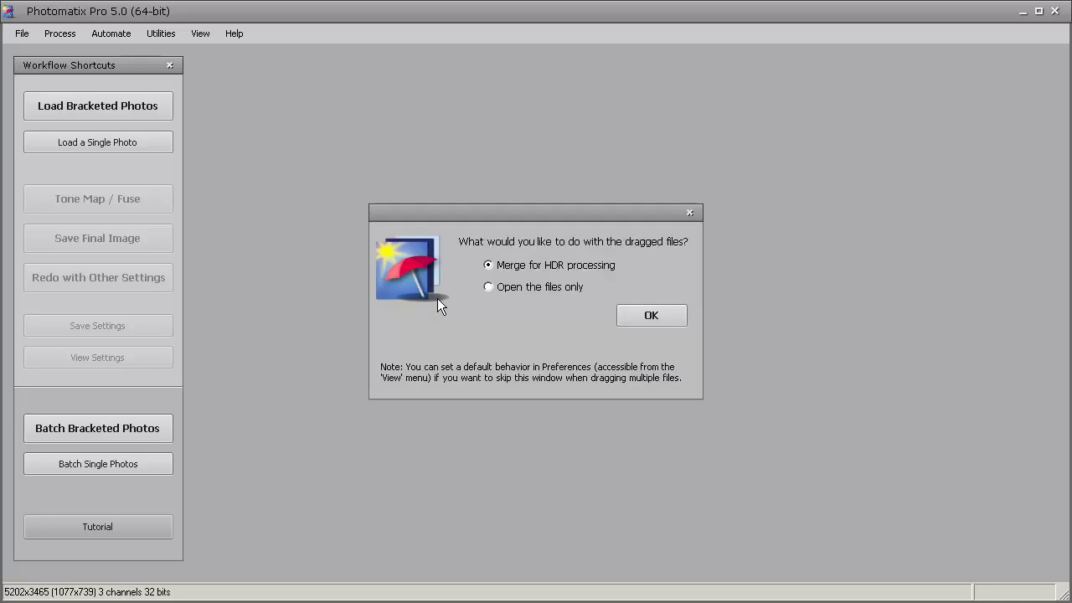
Merge the three bracketed raw files IMG_1496–IMG_1498.CR2 for HDR processing
left_click(633, 315)
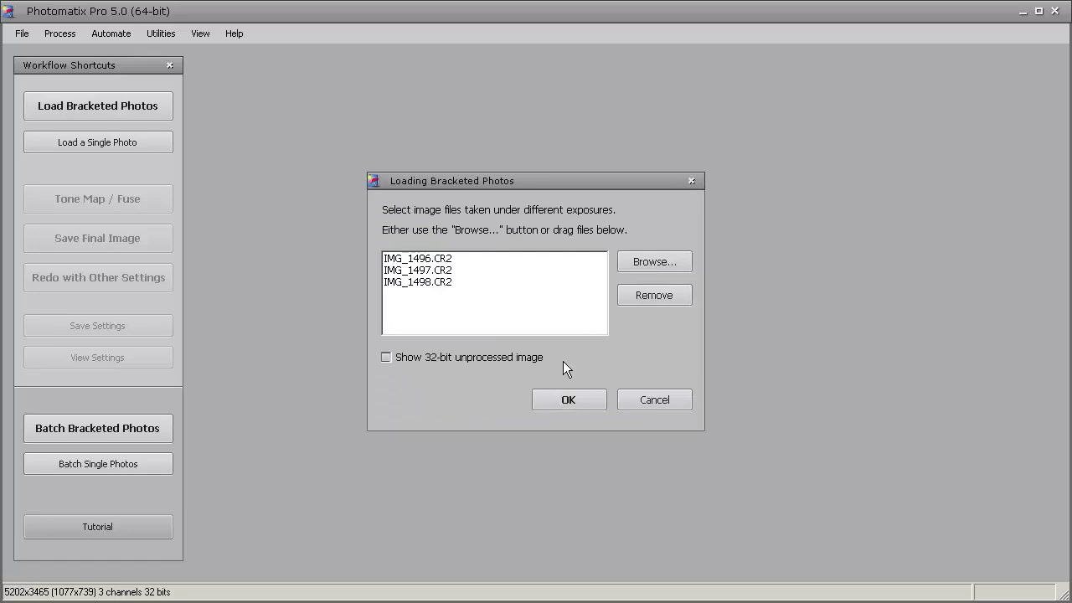
left_click(568, 401)
Check 'Show options to remove ghosts' in Merge to HDR Options and show the deghosting options
left_click_drag(563, 67, 535, 58)
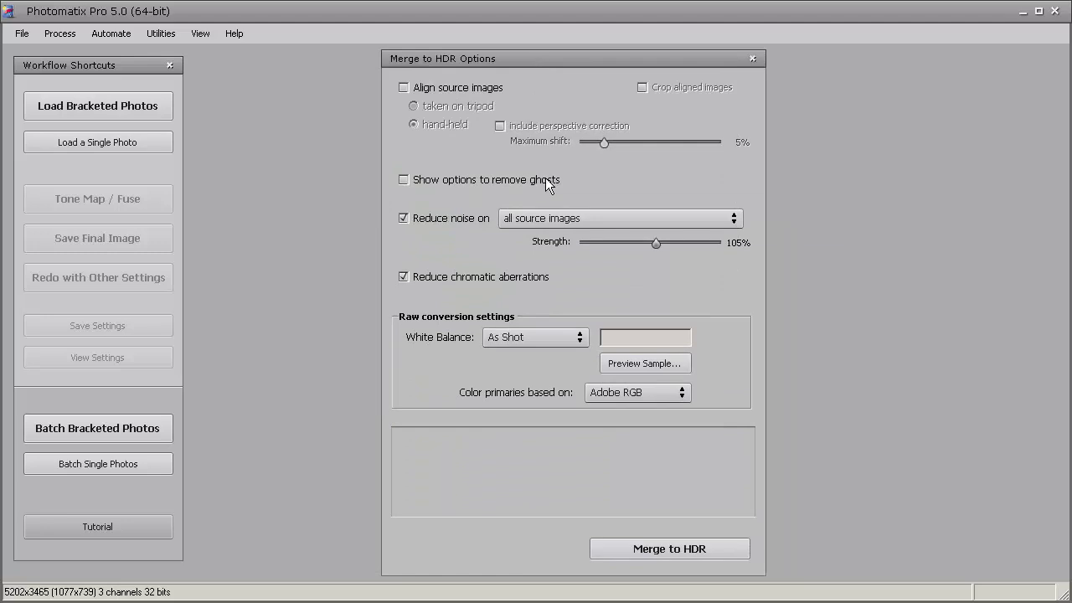
mouse_move(458, 185)
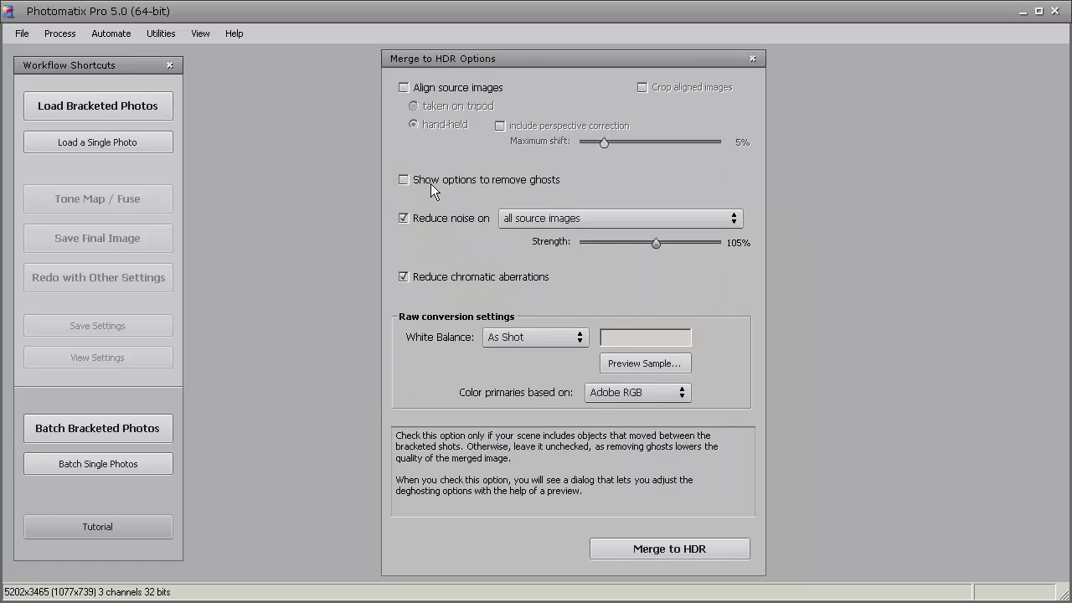
left_click(431, 184)
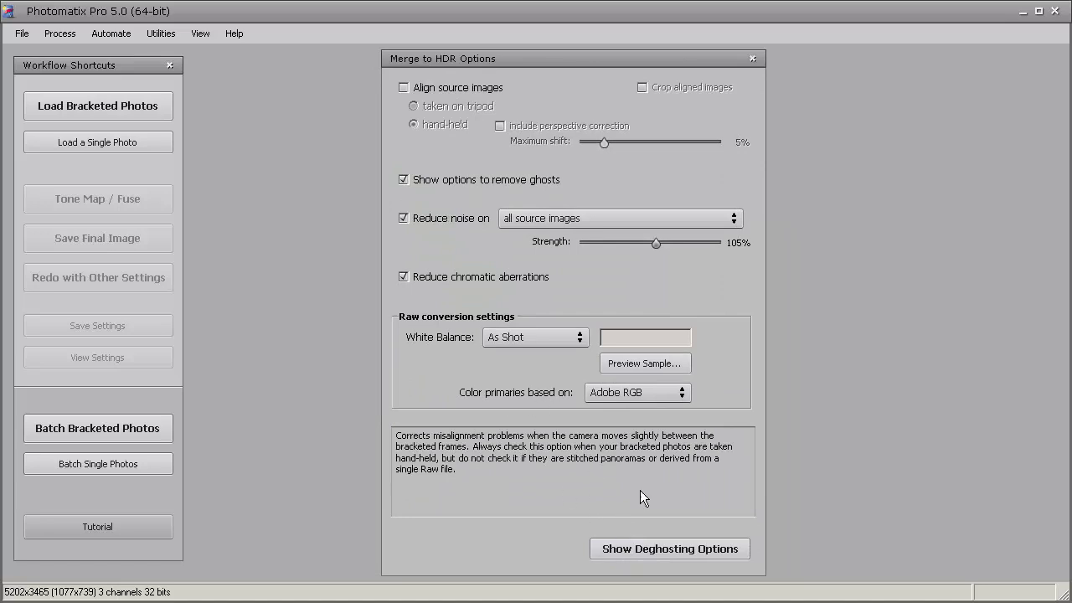
left_click(614, 551)
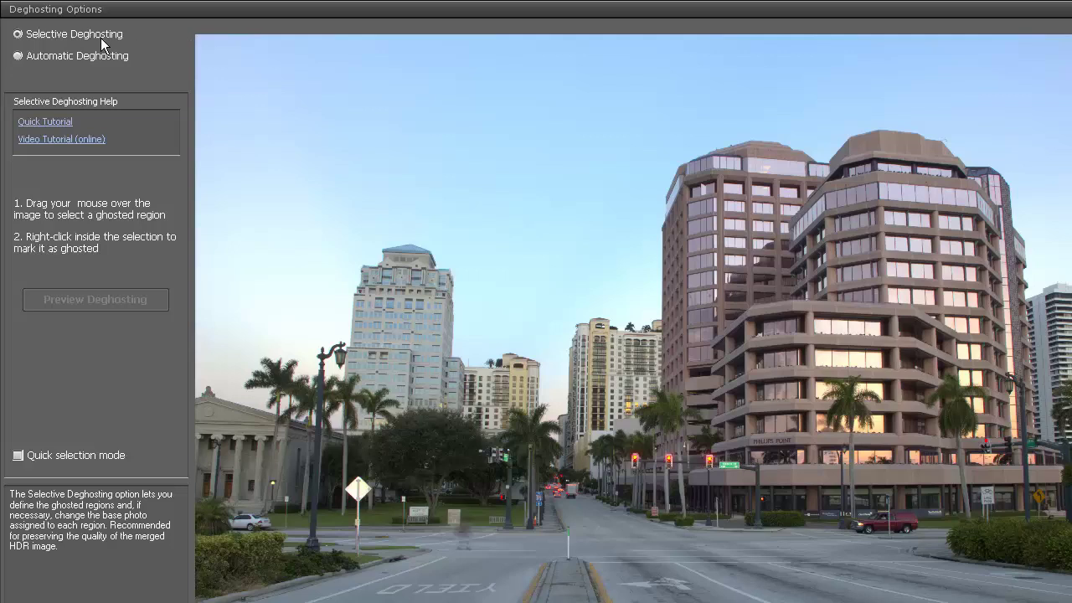
Lasso the blurred pedestrian, mark it as ghosted with another source photo, and preview the fix
mouse_move(94, 55)
mouse_move(532, 562)
left_mouse_down()
mouse_move(404, 575)
mouse_move(333, 551)
left_mouse_up()
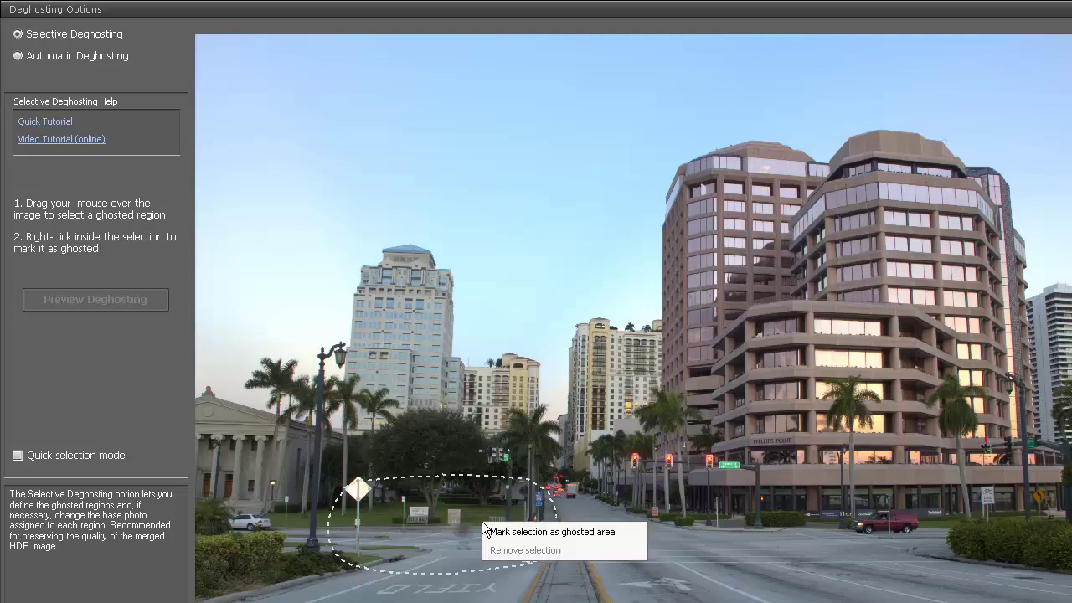
left_click(491, 532)
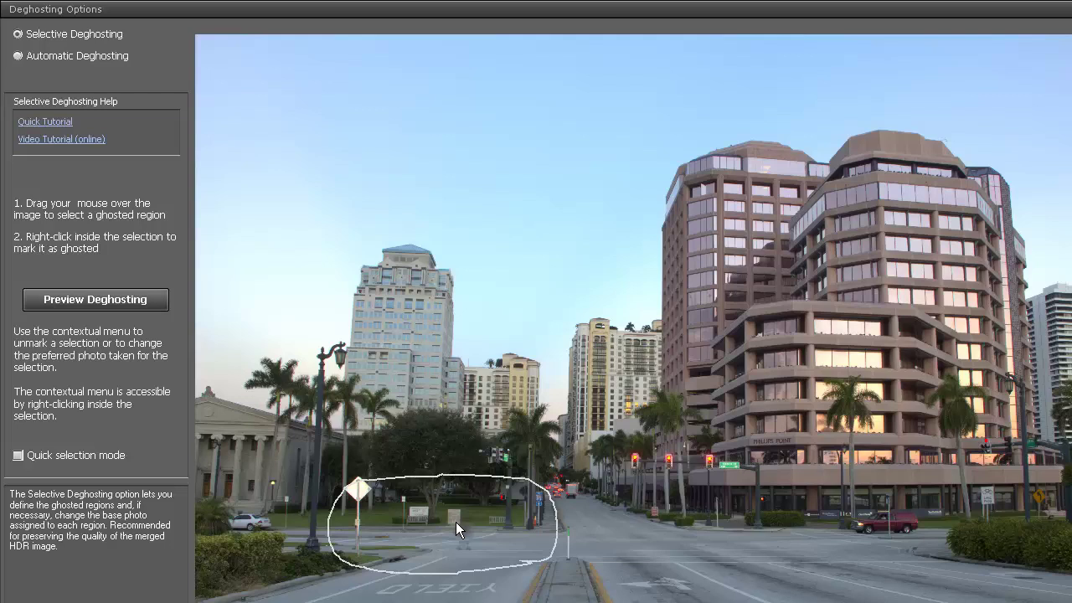
right_click(456, 522)
mouse_move(483, 576)
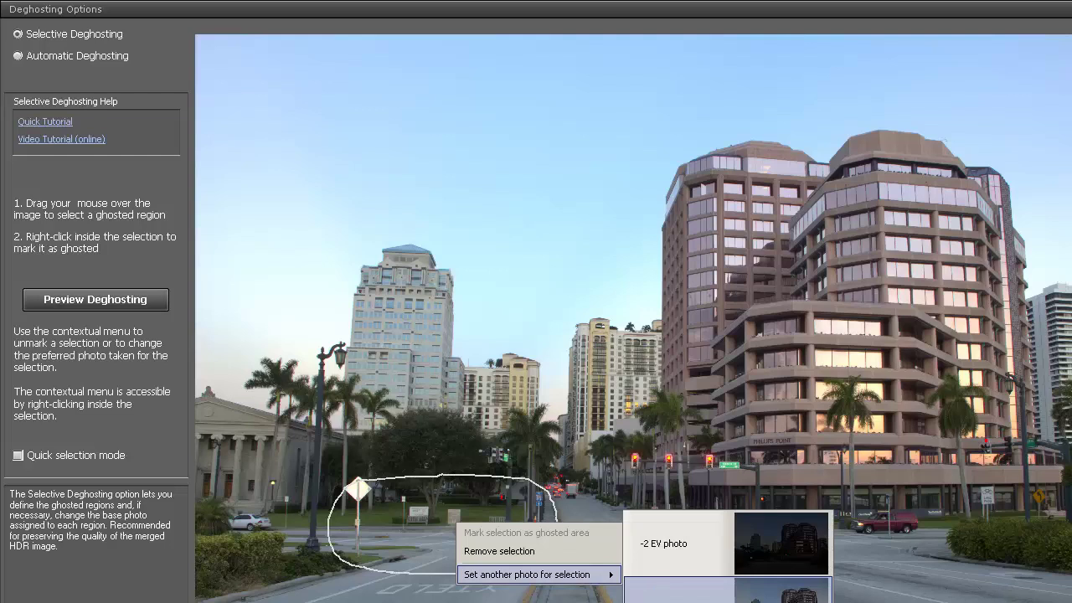
left_click(672, 598)
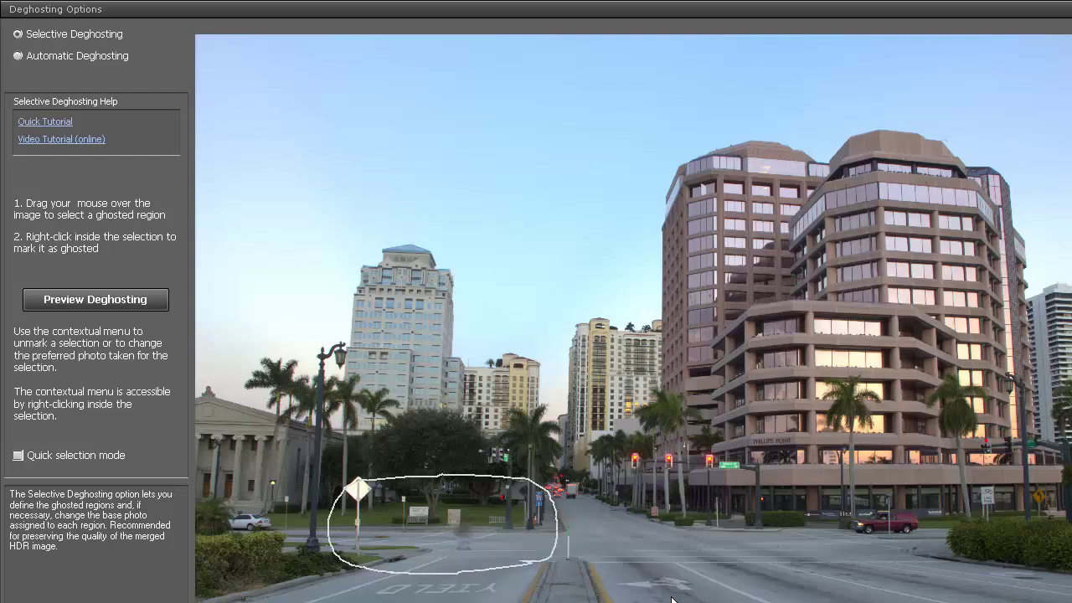
left_click(67, 303)
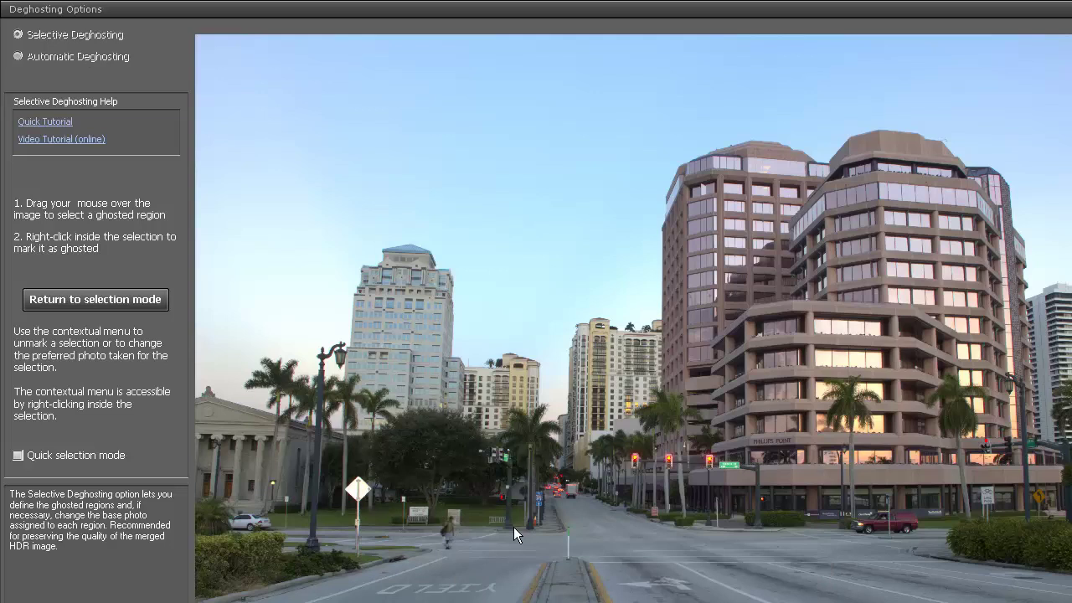
left_click(73, 303)
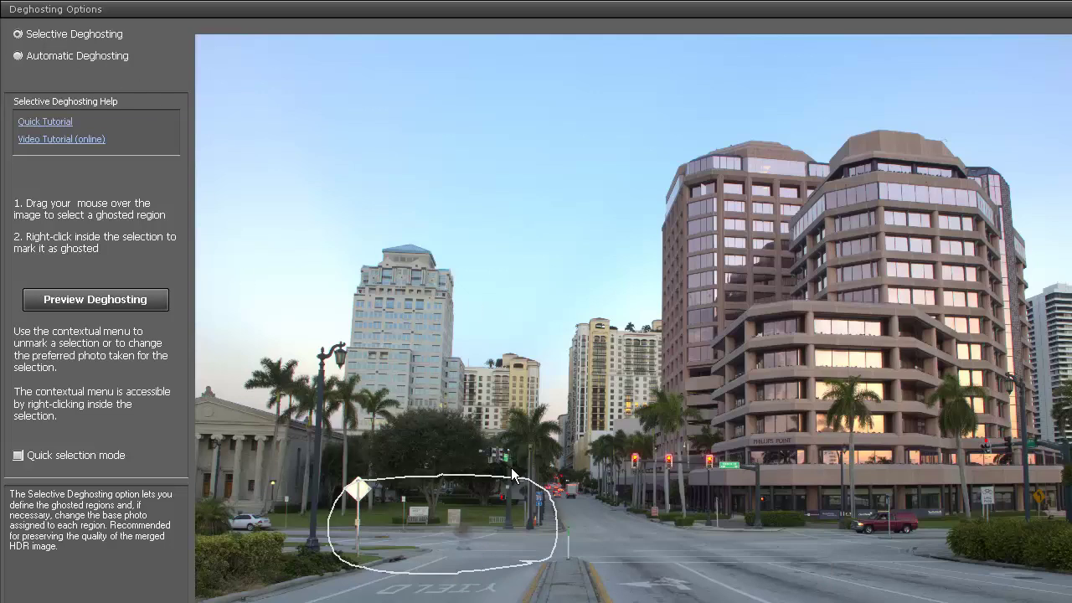
Remove the manual ghosted selection and switch to Automatic Deghosting
right_click(488, 525)
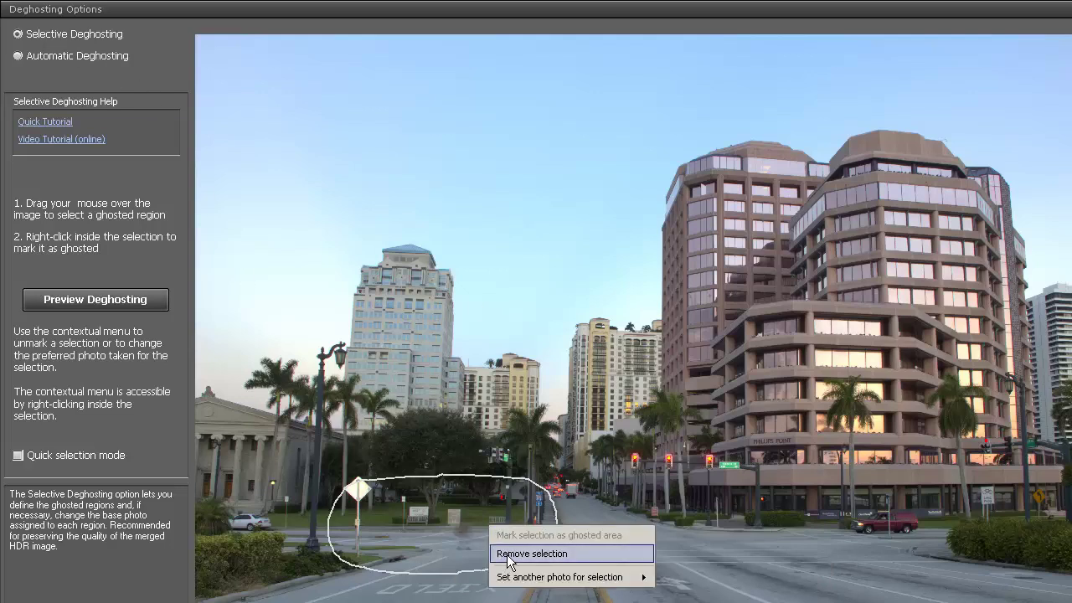
left_click(509, 553)
left_click(84, 55)
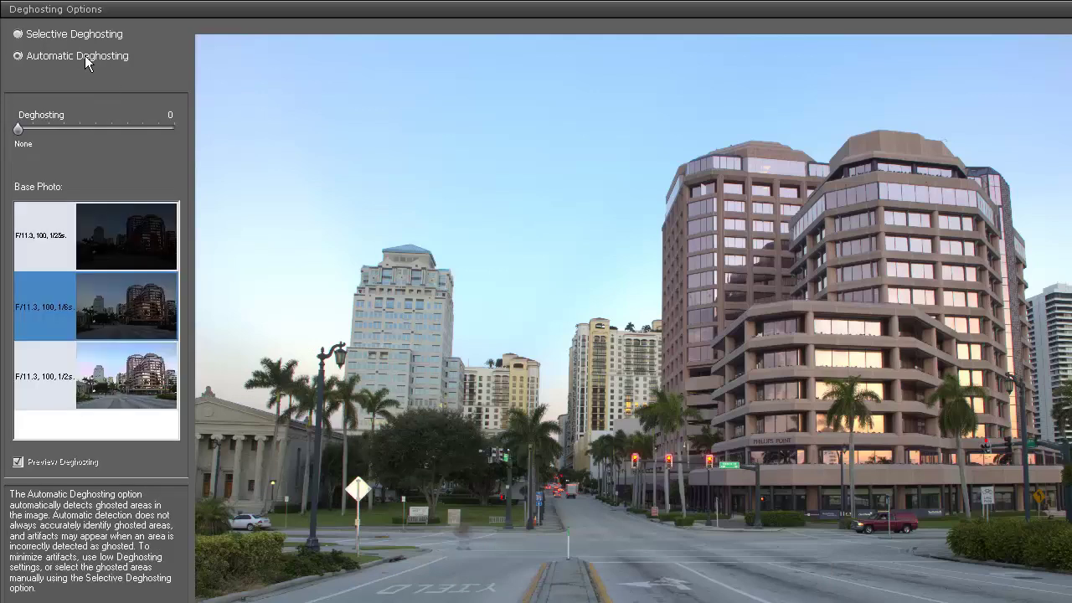
Try the 1/25s and 1/2s exposures as base photo, then keep the 1/6s one
mouse_move(48, 210)
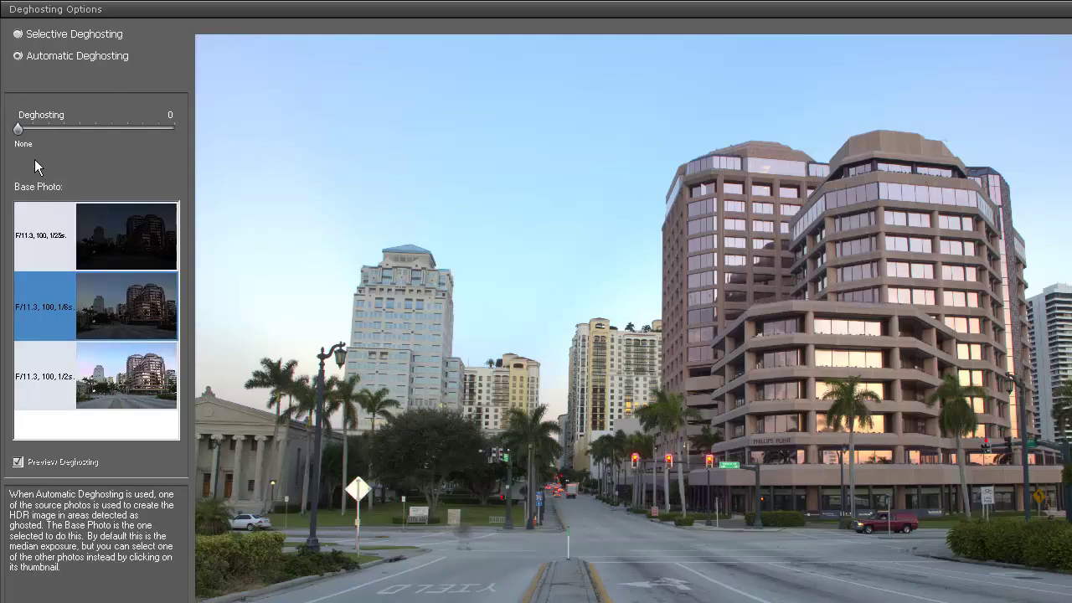
mouse_move(25, 138)
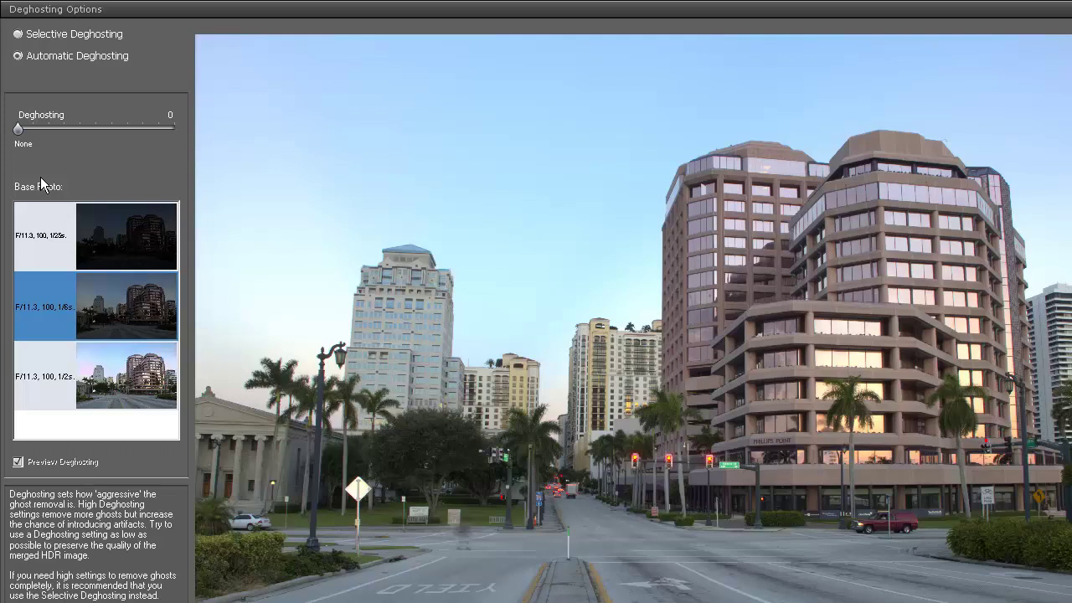
mouse_move(87, 251)
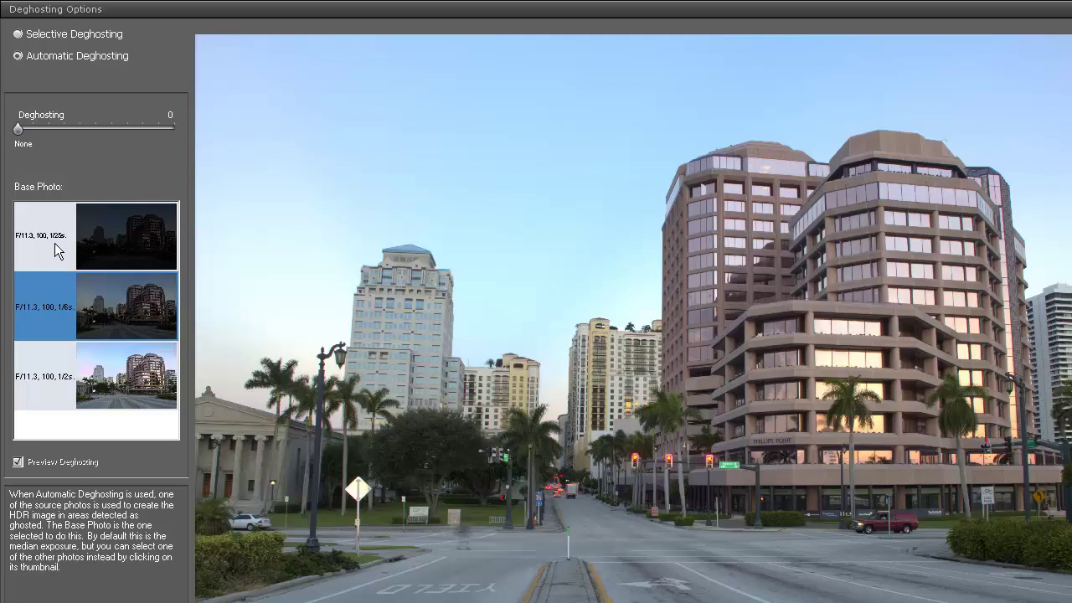
left_click(55, 243)
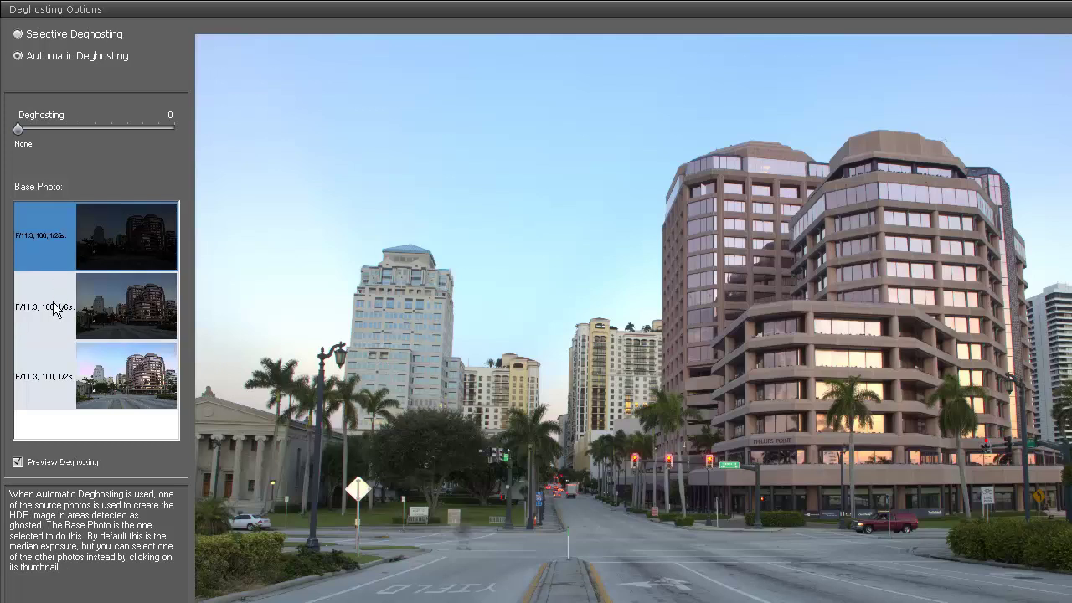
left_click(53, 301)
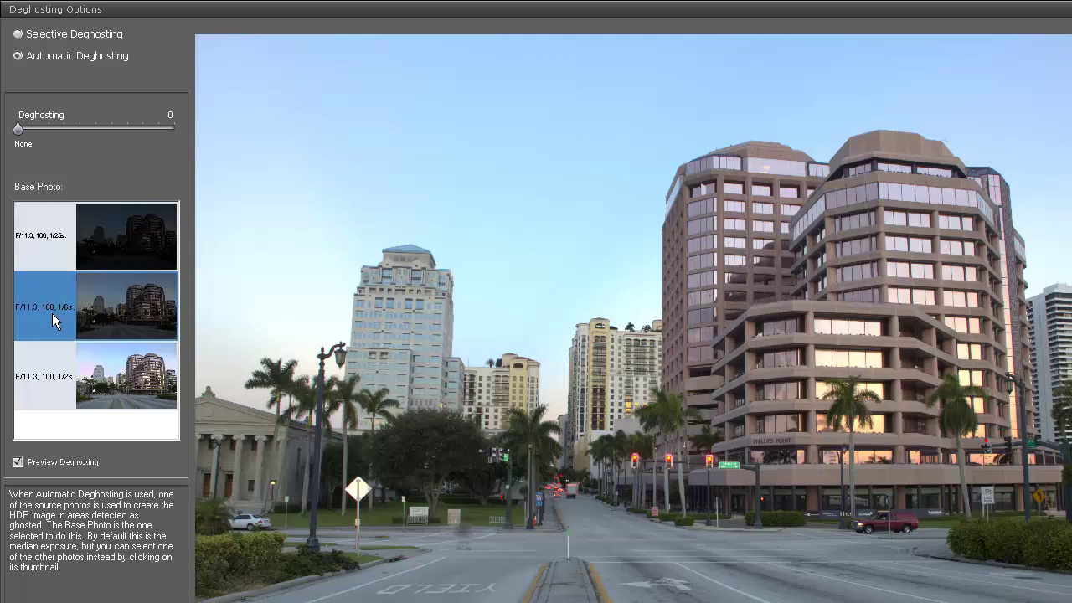
left_click(51, 381)
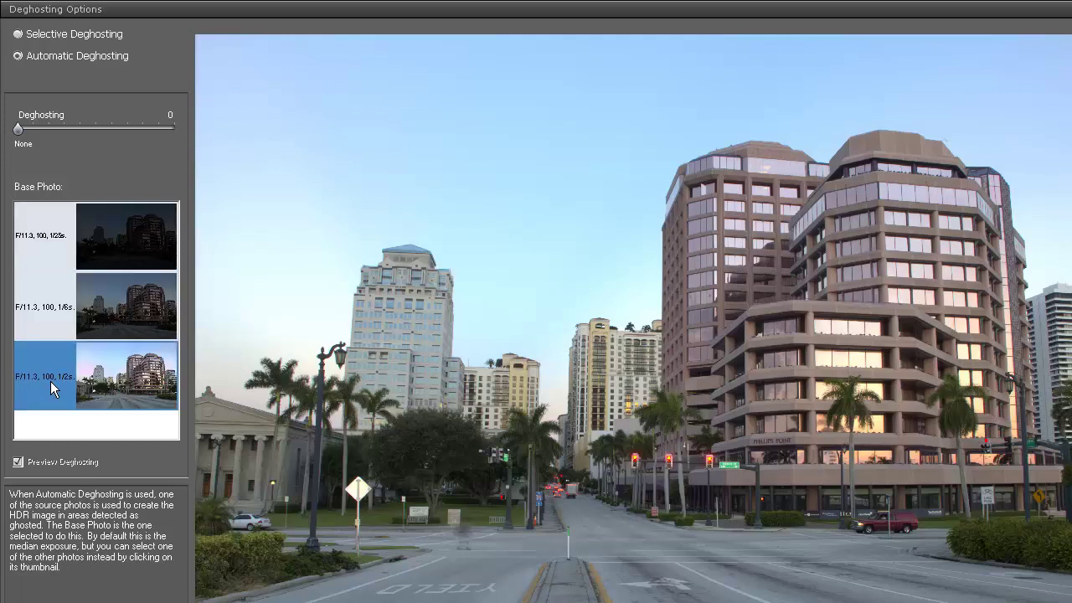
left_click(69, 324)
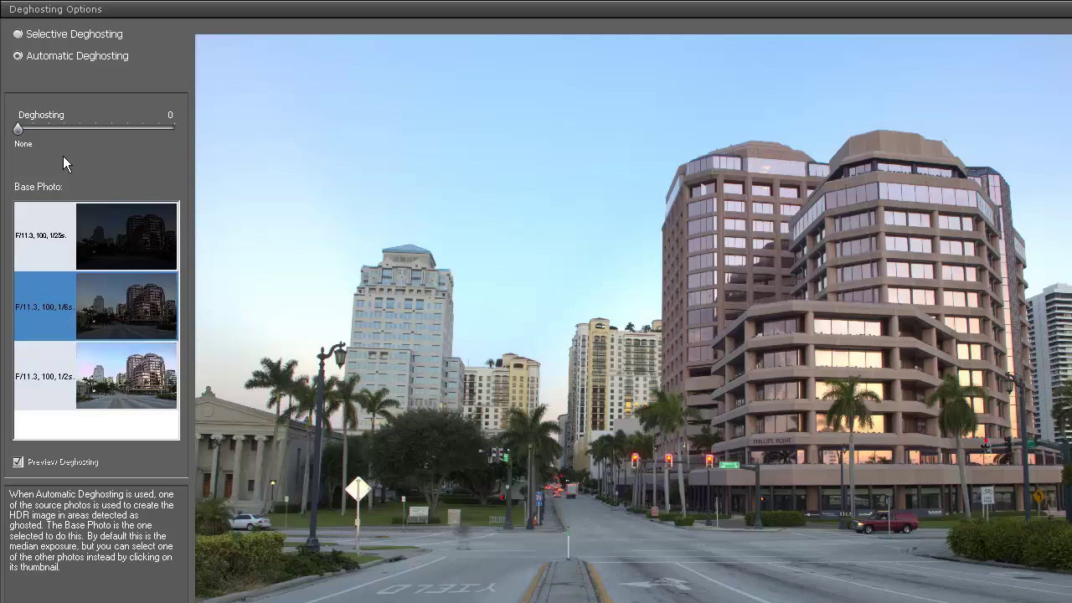
Drag the automatic Deghosting slider from 0 to 100 (Very Strong)
left_click_drag(18, 133, 150, 139)
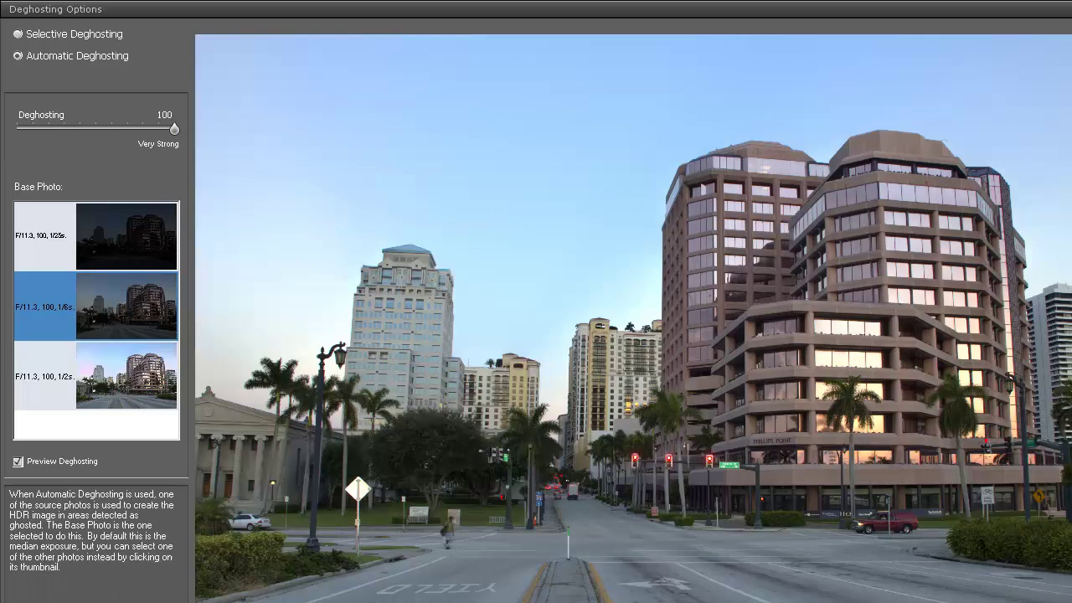
Merge the photos to HDR as IMG_1496_7_8 and close the Histogram window
key("Return")
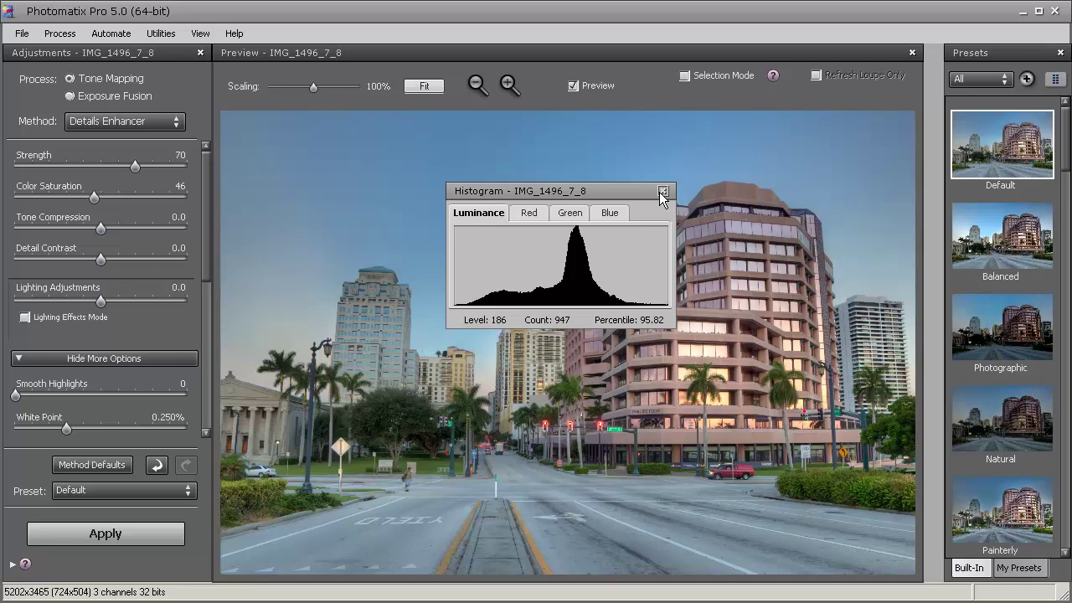
left_click(663, 191)
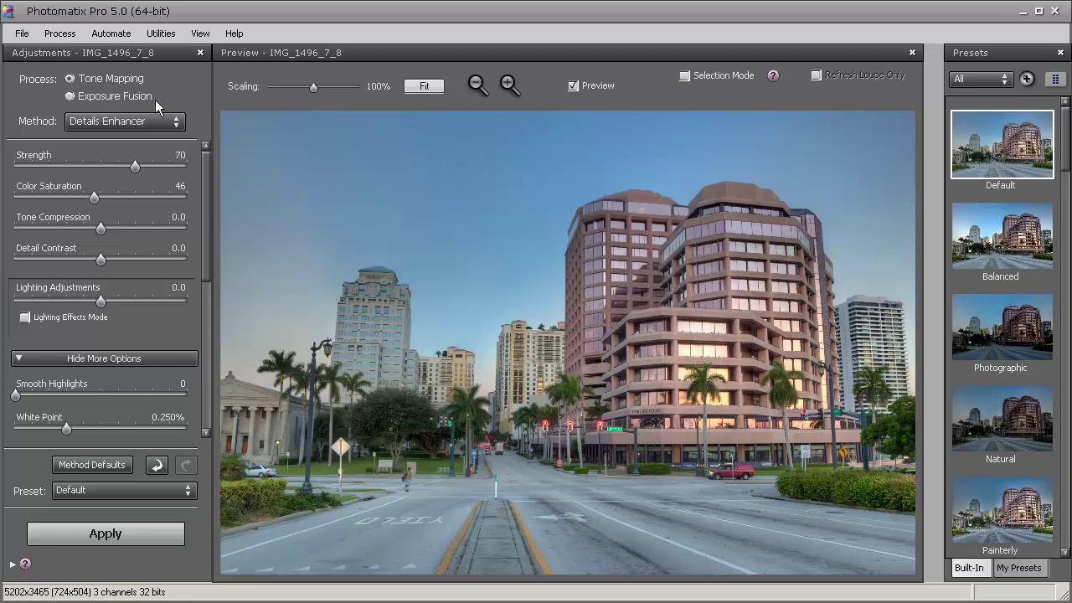
After trying Exposure Fusion, return to Tone Mapping with Contrast Optimizer (Strength 68, Tone Compression 6.8)
left_click(144, 123)
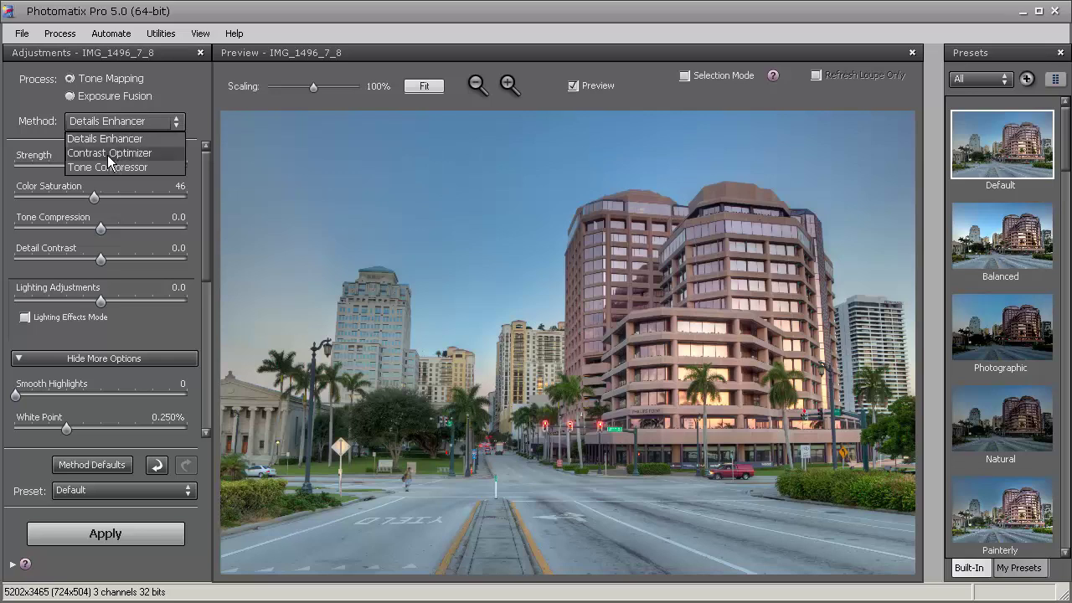
left_click(156, 90)
left_click(108, 97)
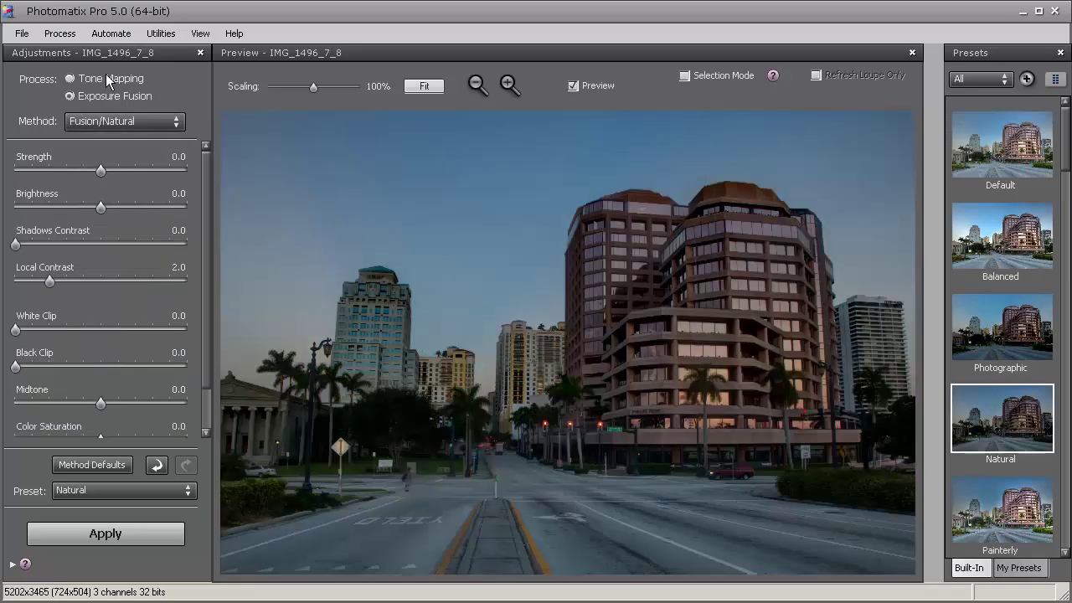
left_click(108, 81)
left_click(109, 96)
left_click(112, 124)
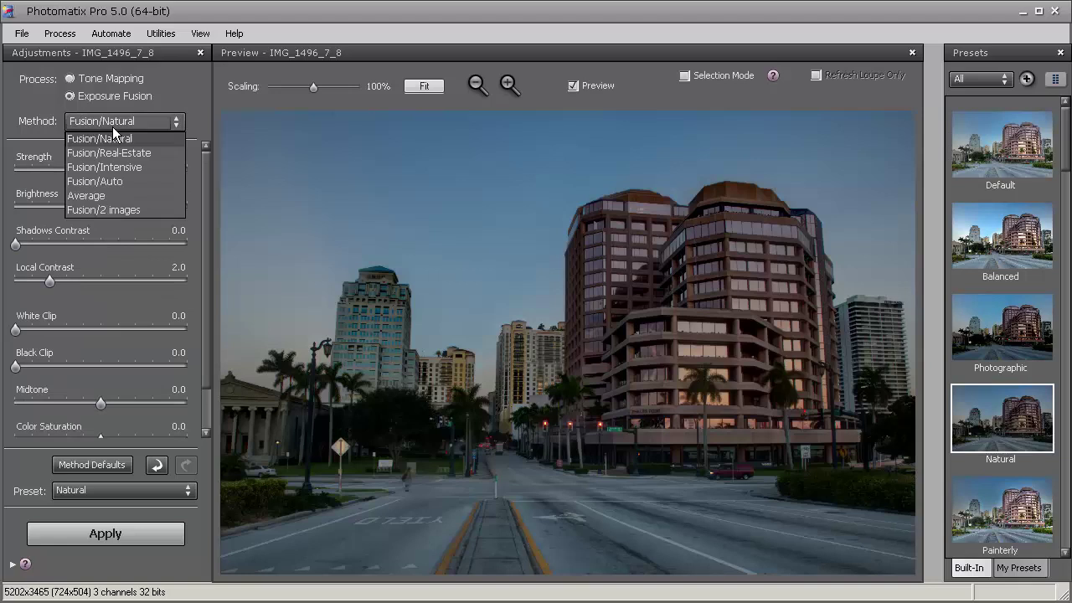
left_click(182, 87)
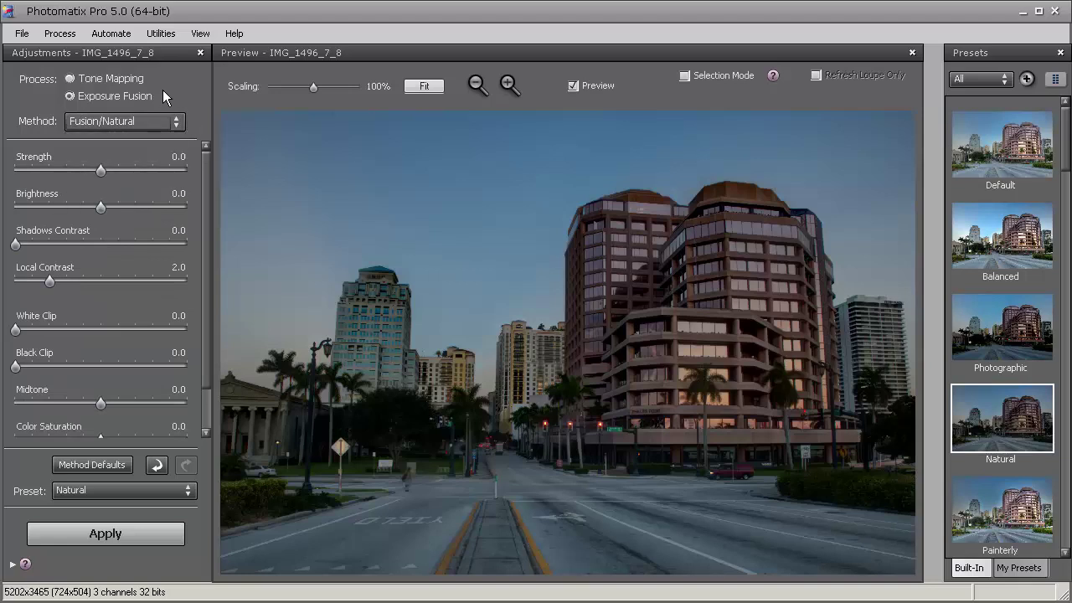
left_click(110, 78)
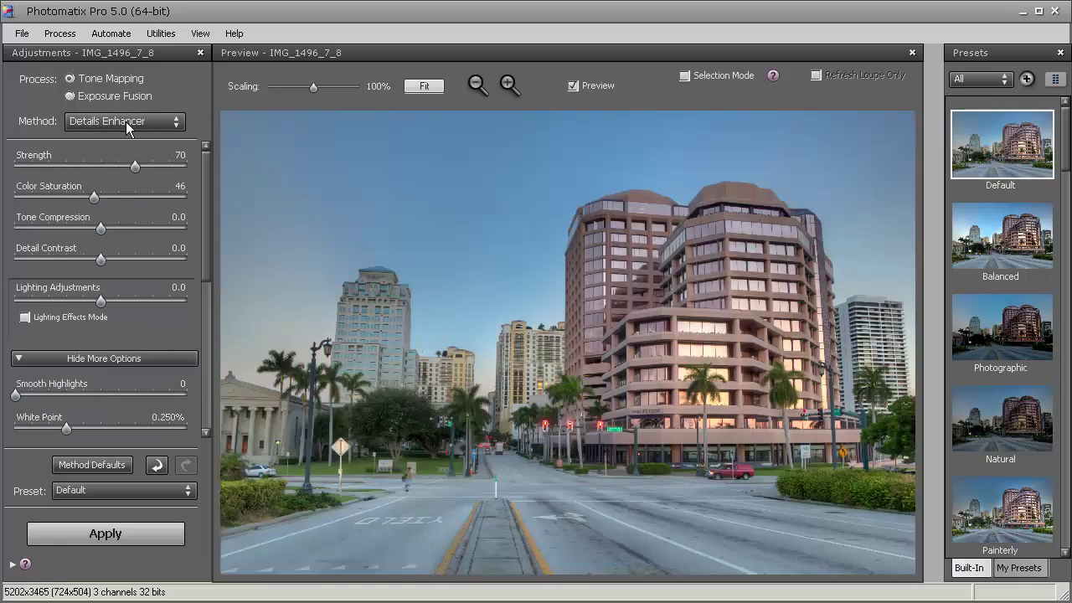
left_click(126, 119)
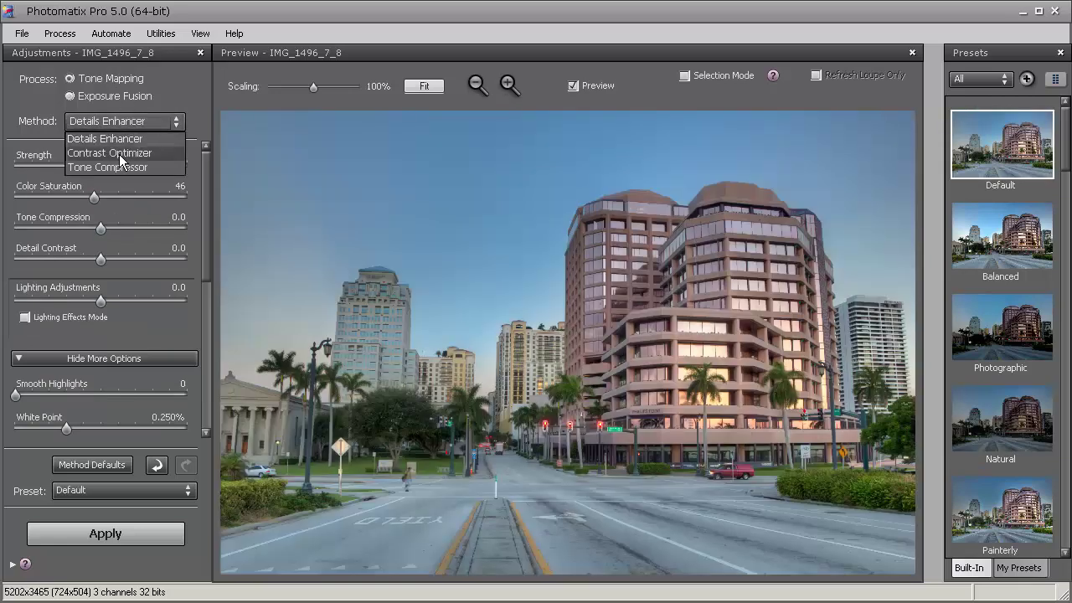
left_click(119, 154)
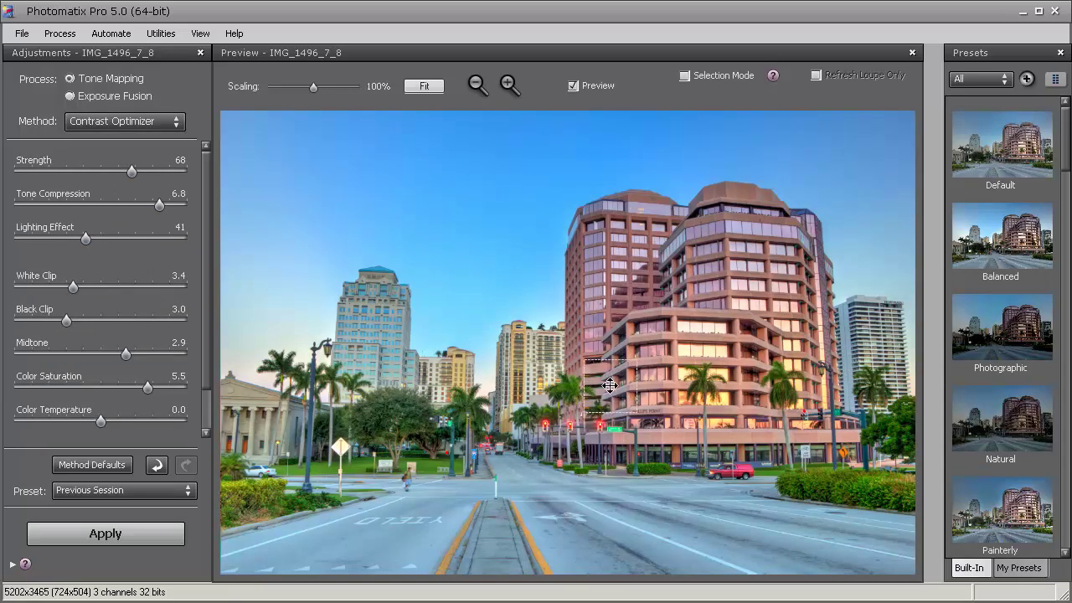
Apply the Details Enhancer Painterly 2 preset and magnify the building corner in the Loupe
left_click(115, 124)
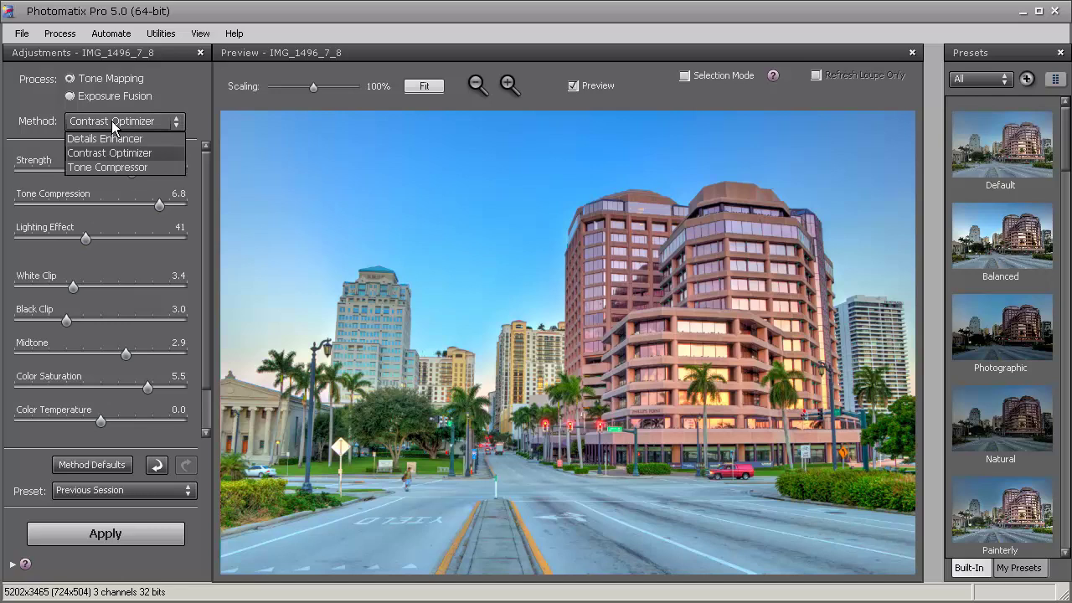
left_click(112, 138)
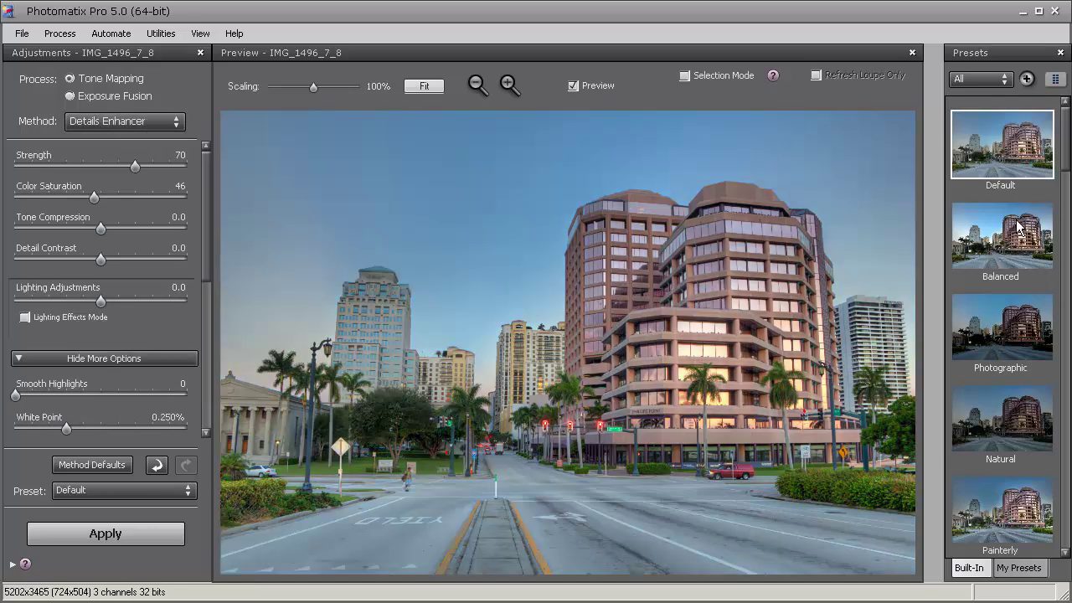
scroll(1064, 189, "down", 3)
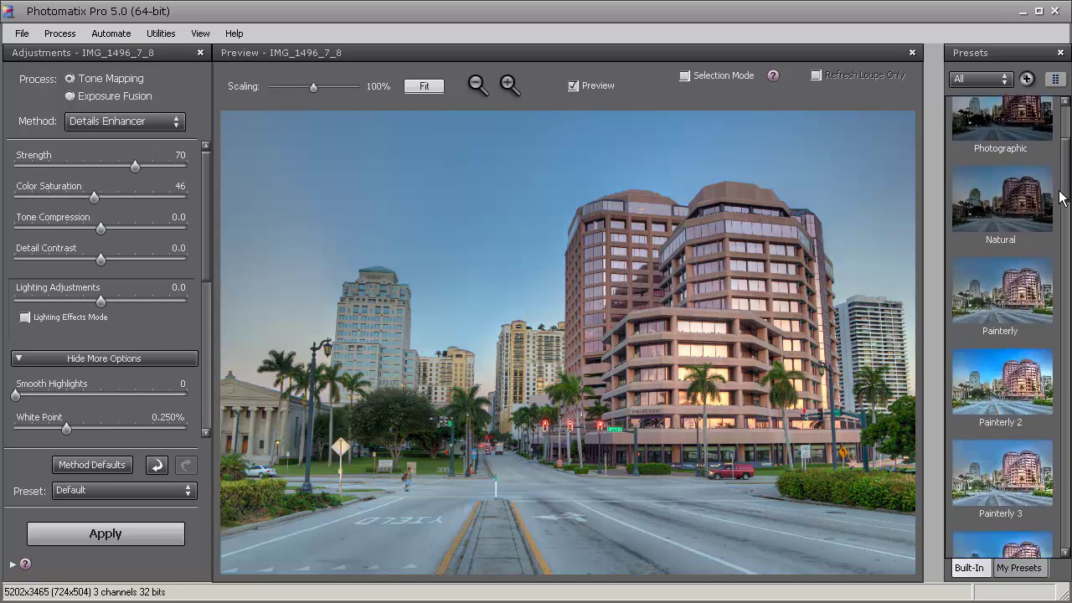
left_click(990, 376)
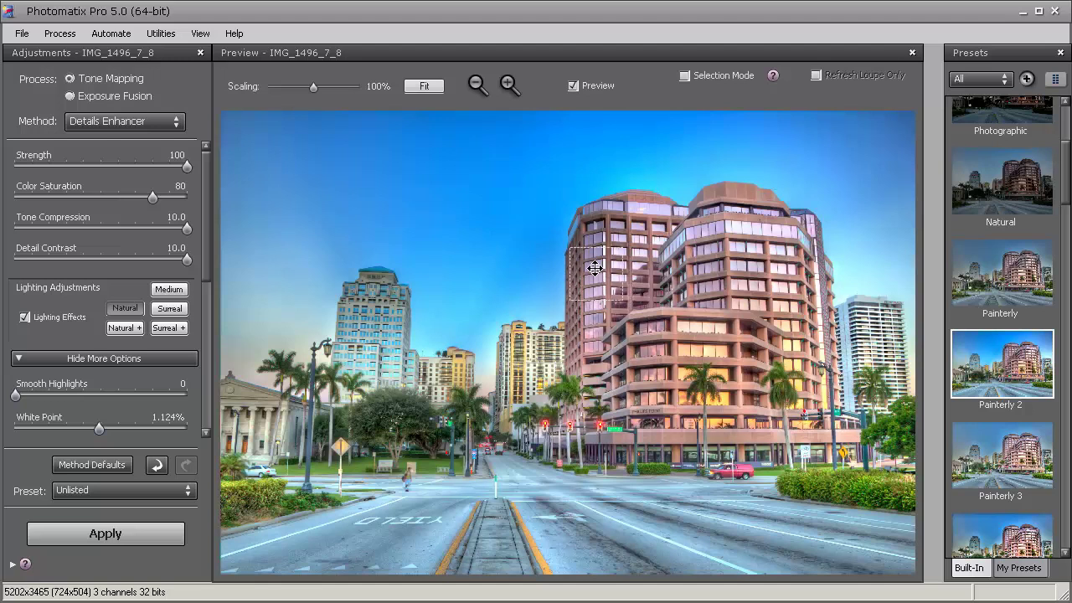
left_click(583, 220)
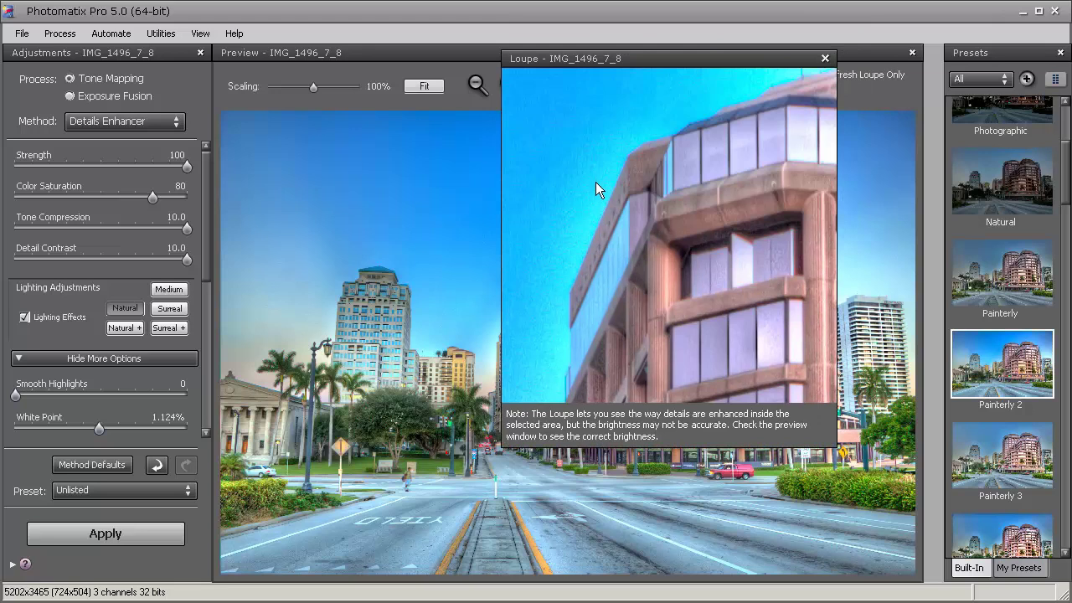
Return to Contrast Optimizer and inspect two building areas in the Loupe, closing it afterwards
left_click(826, 61)
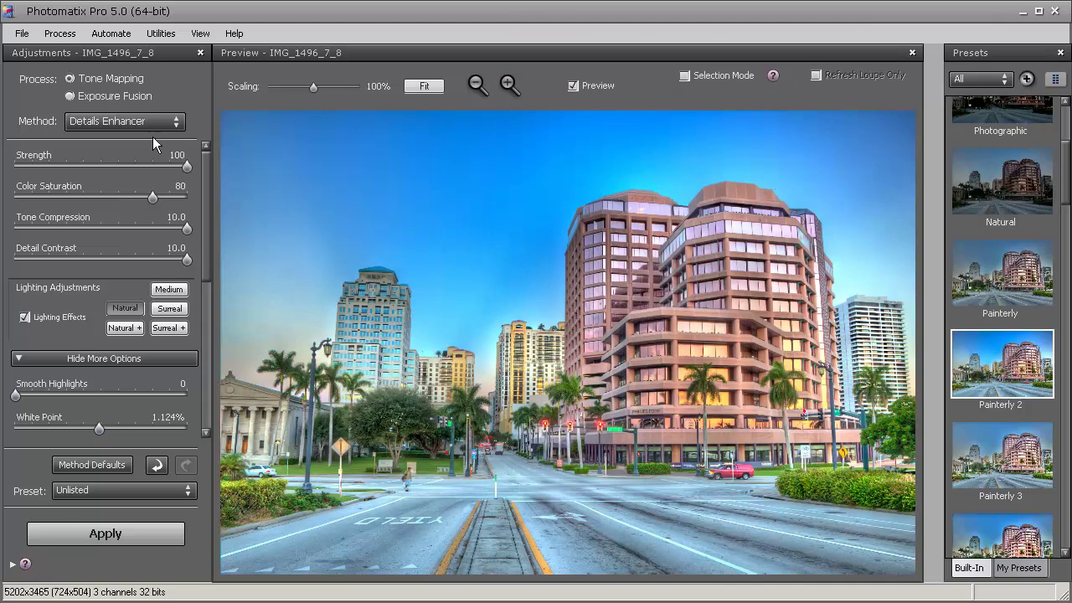
left_click(132, 122)
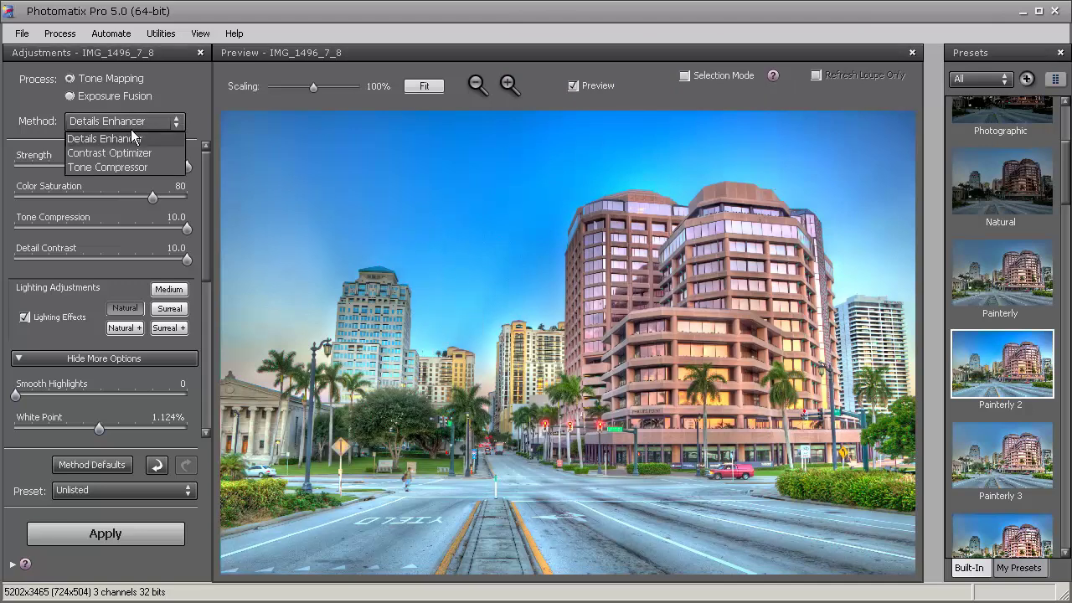
left_click(128, 154)
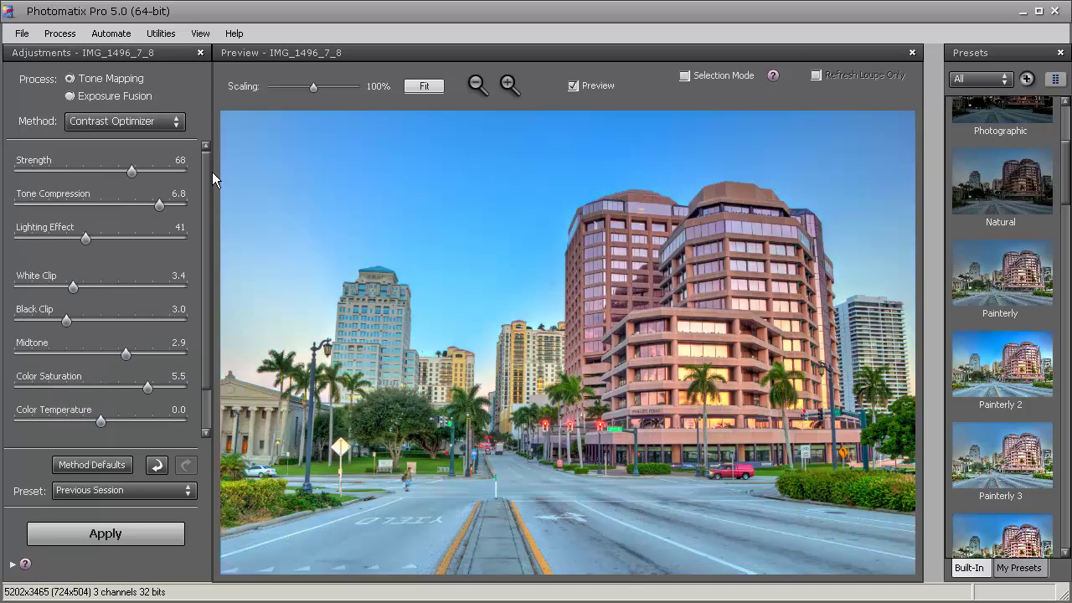
left_click(571, 214)
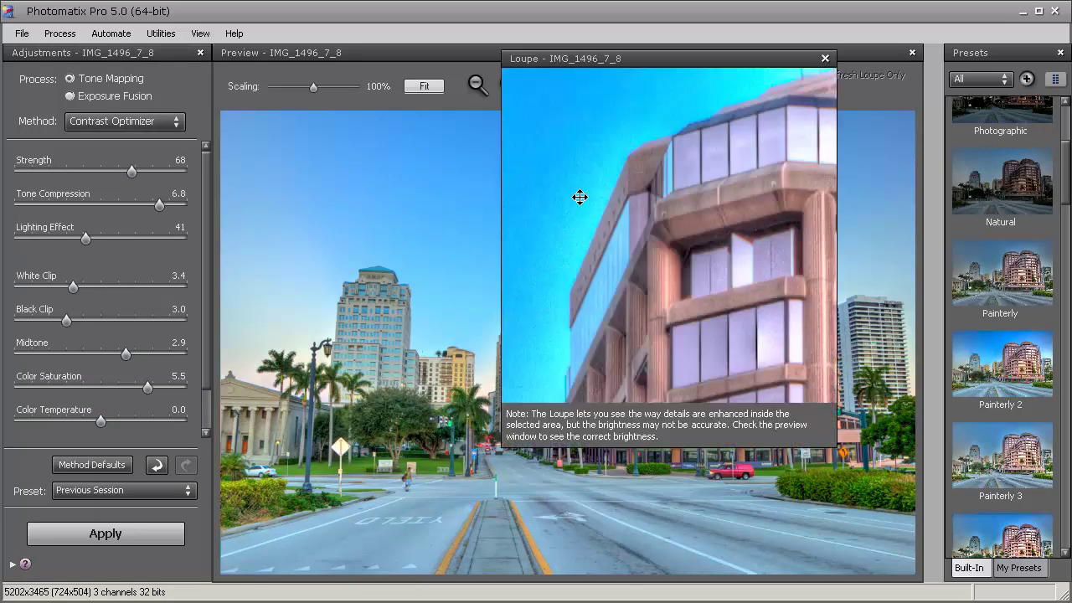
left_click_drag(647, 52, 608, 65)
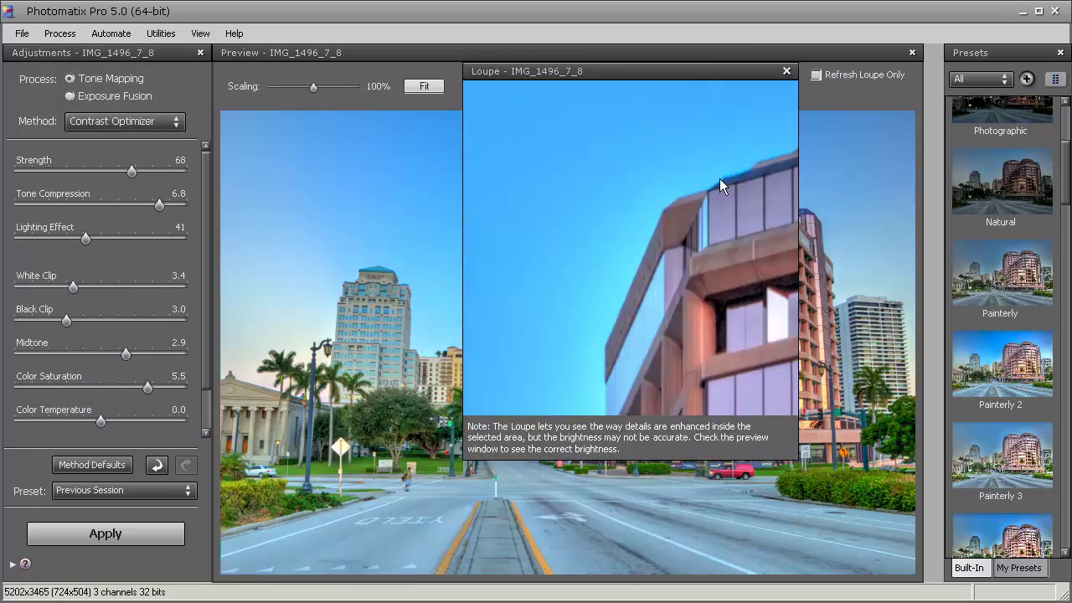
left_click(786, 71)
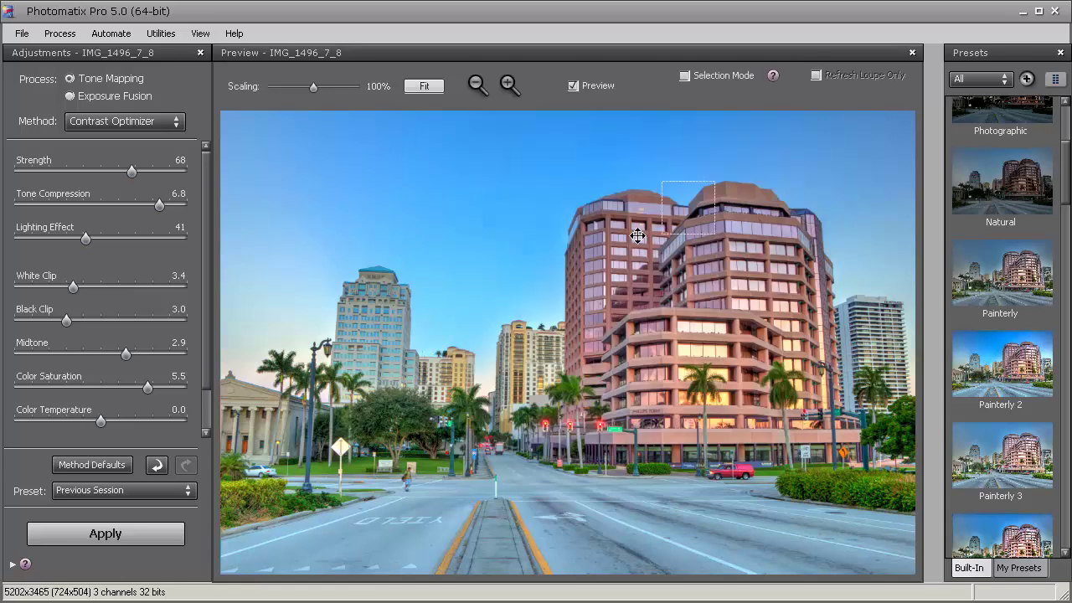
left_click(577, 221)
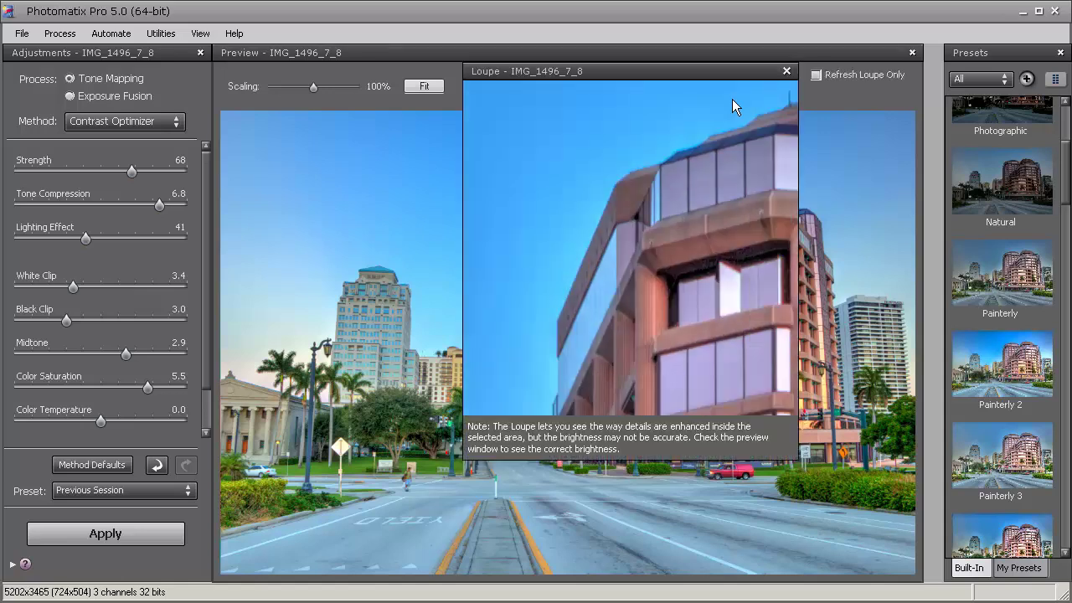
left_click(787, 71)
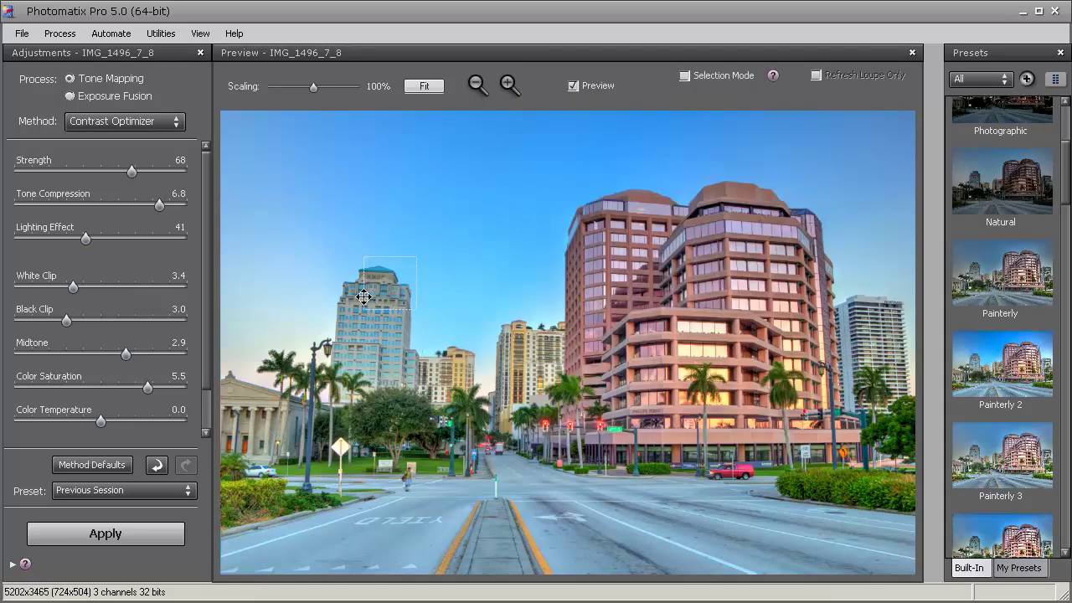
Toggle to Details Enhancer and back, settling on Contrast Optimizer at Strength 68
left_click(152, 120)
left_click(101, 151)
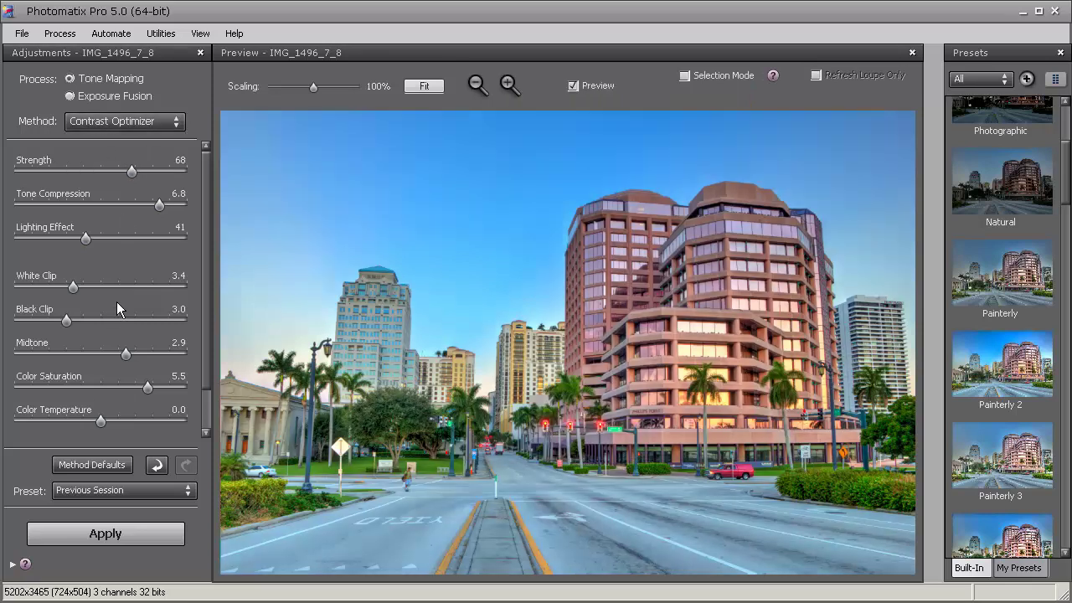
left_click(137, 122)
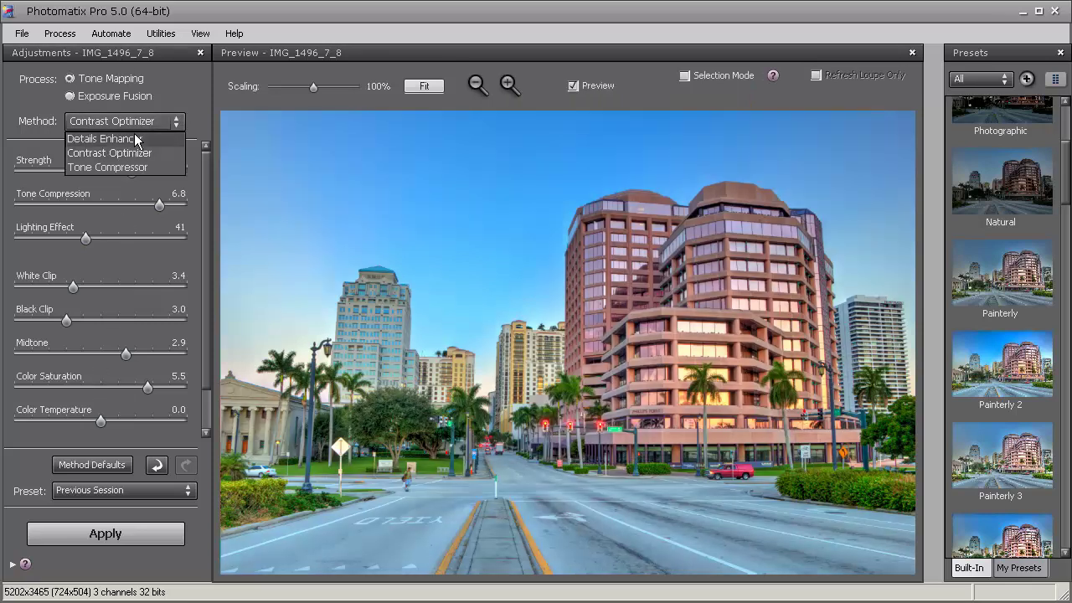
left_click(137, 139)
left_click_drag(199, 253, 189, 131)
left_click(166, 124)
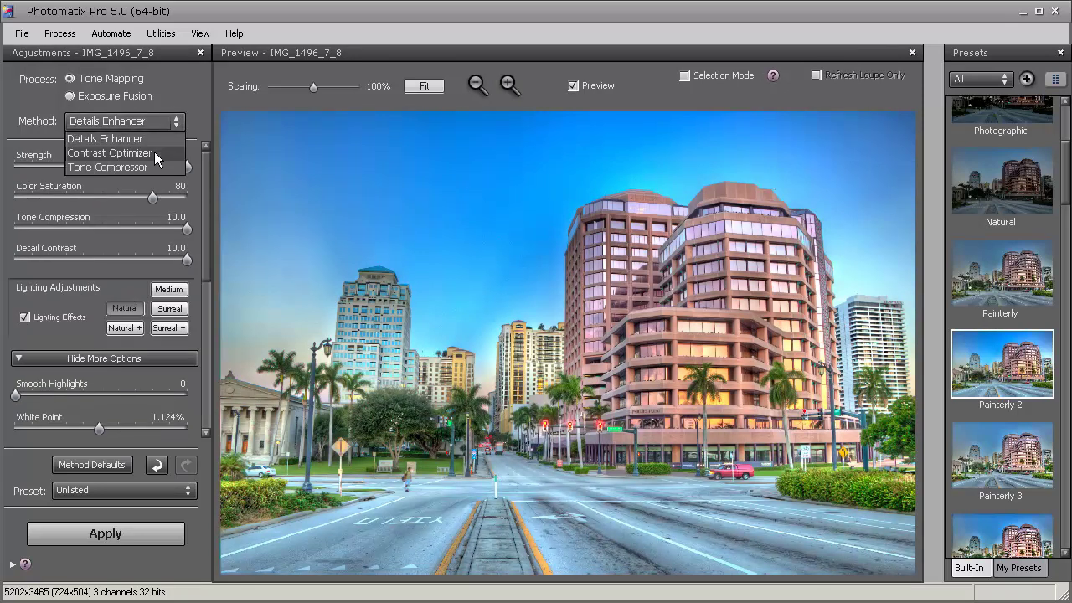
left_click(154, 152)
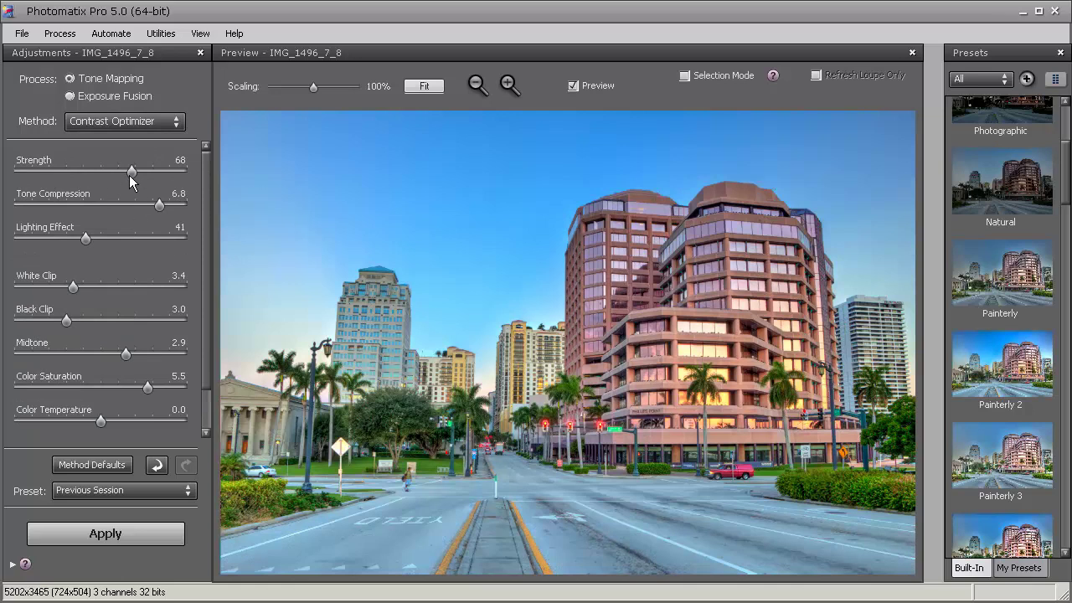
Adjust Contrast Optimizer to Strength 87, Tone Compression 6.4 and Lighting Effect 79
left_click_drag(130, 173, 255, 170)
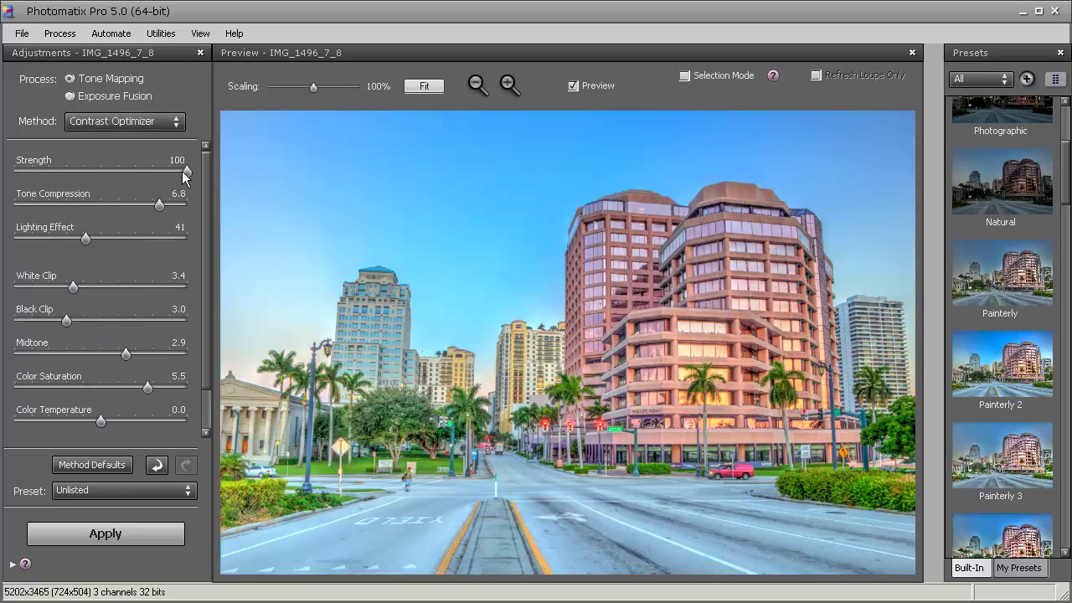
left_click_drag(182, 171, 163, 176)
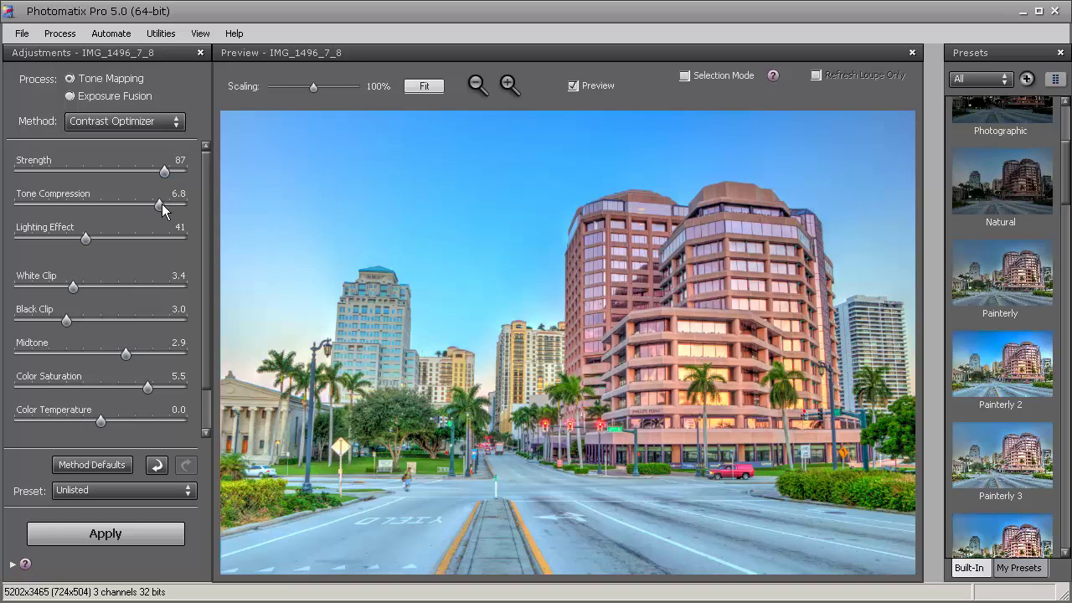
left_click_drag(162, 203, 138, 205)
left_click_drag(122, 240, 154, 241)
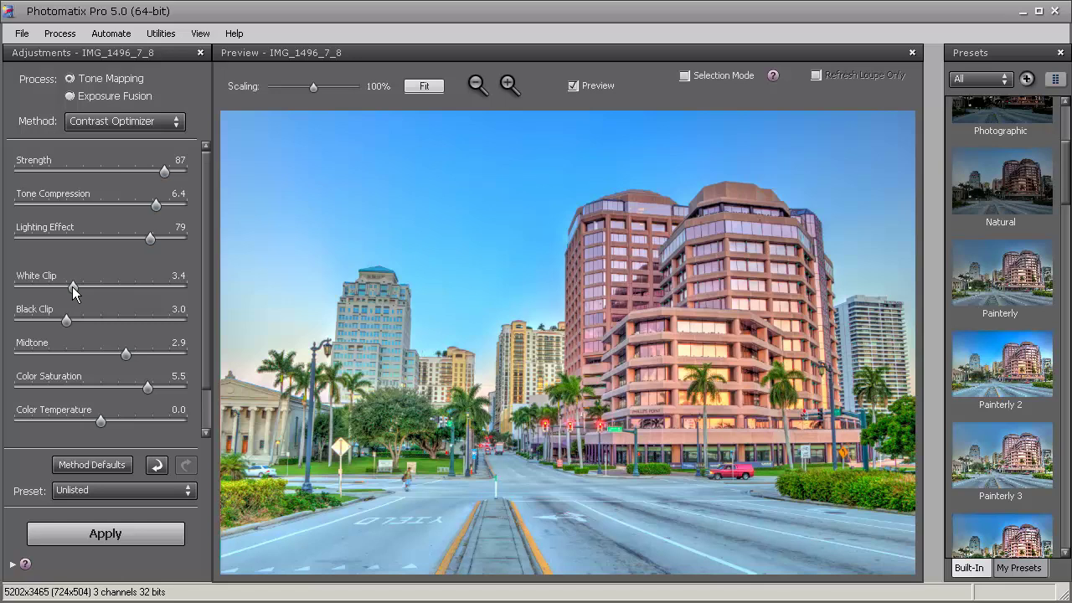
Set White Clip to 4.0, Black Clip to 3.4, Midtone to 2.1 and Color Saturation to 6.8
left_click_drag(73, 286, 51, 285)
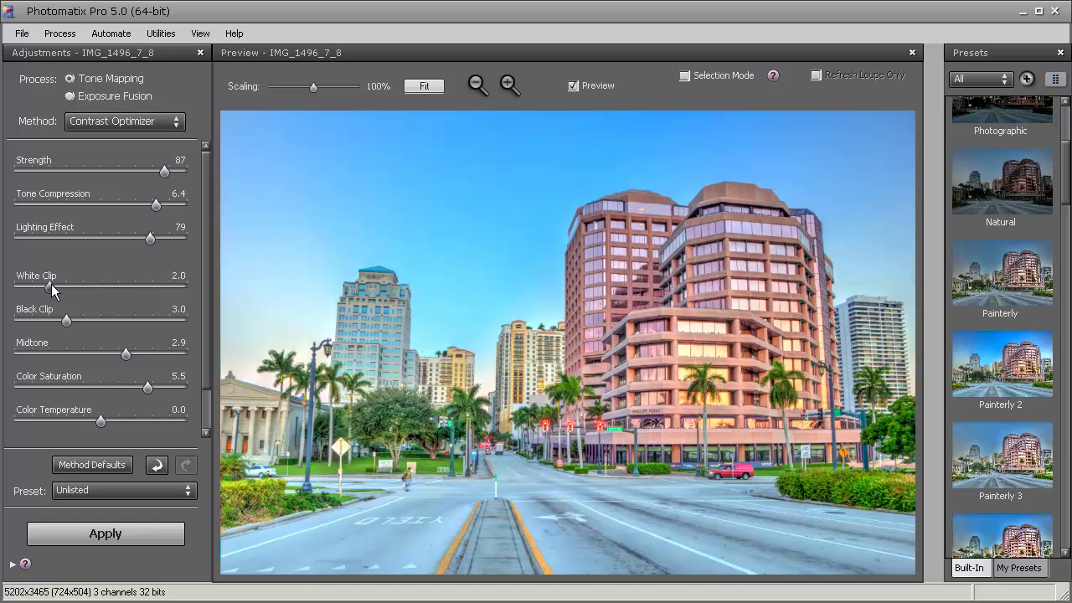
left_click_drag(128, 285, 83, 292)
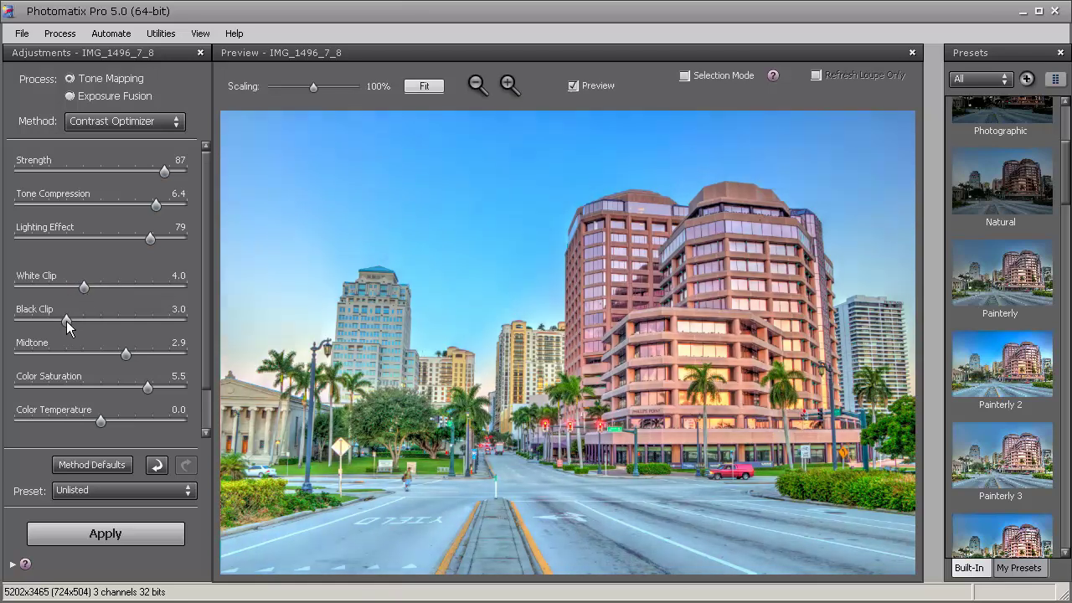
mouse_move(66, 320)
left_mouse_down()
mouse_move(40, 321)
mouse_move(76, 323)
left_mouse_up()
mouse_move(121, 353)
left_mouse_down()
mouse_move(77, 354)
mouse_move(110, 355)
left_mouse_up()
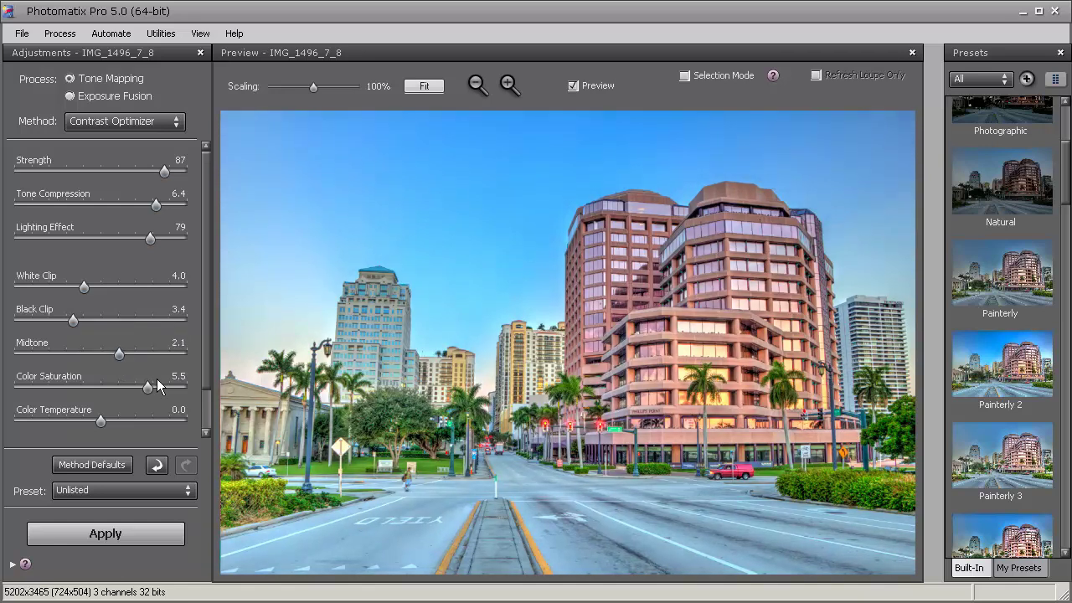
mouse_move(151, 386)
left_mouse_down()
mouse_move(18, 394)
mouse_move(201, 391)
mouse_move(158, 386)
left_mouse_up()
After trying a strongly shifted value, set Color Temperature back to a neutral 0
left_click_drag(100, 421, 17, 421)
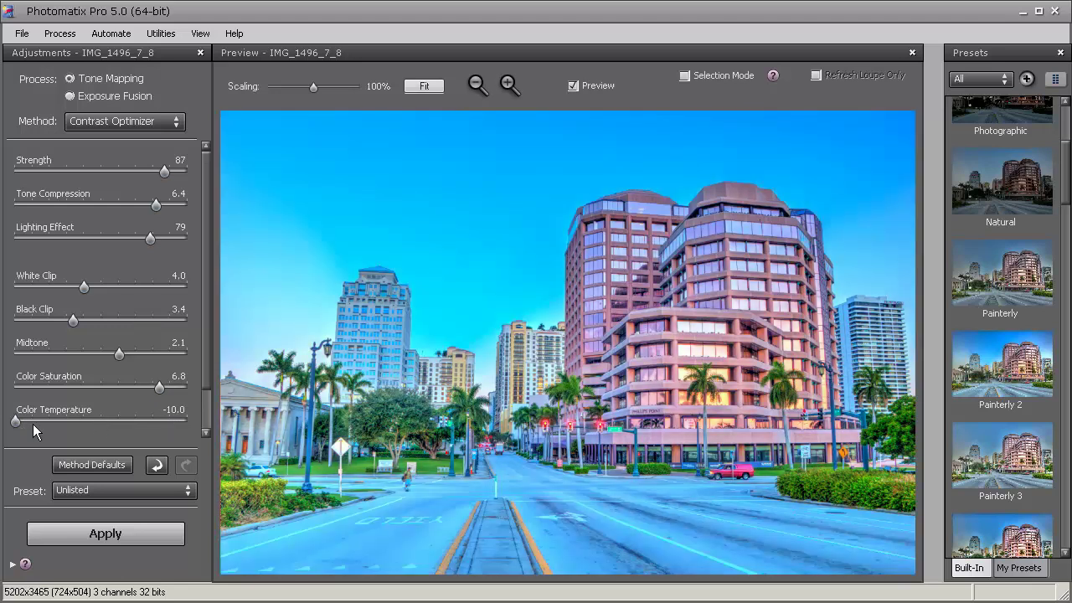
left_click(177, 409)
type("0")
key("Return")
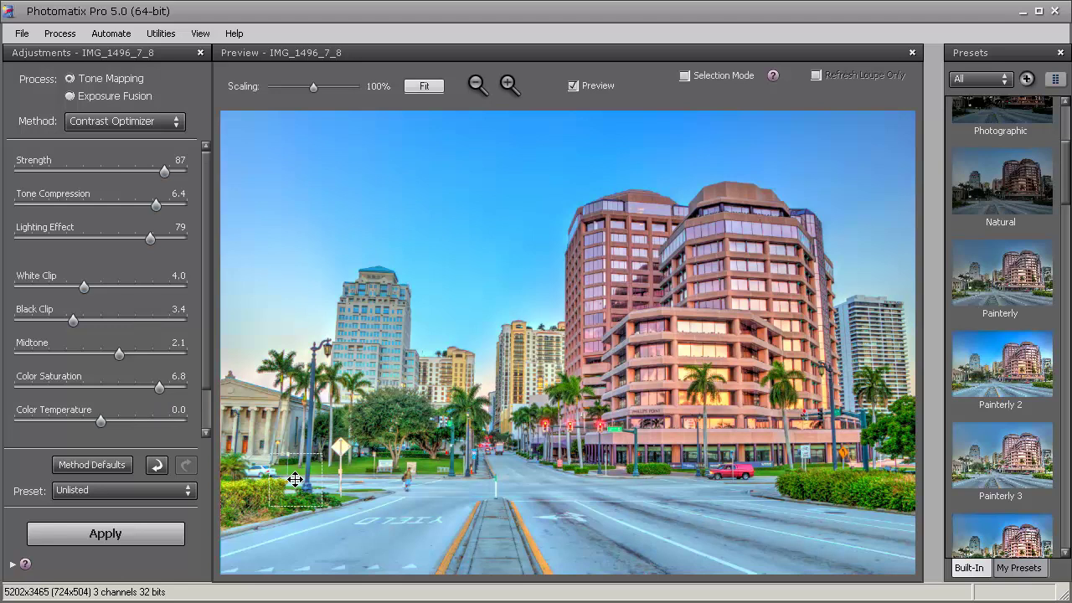
left_click(572, 87)
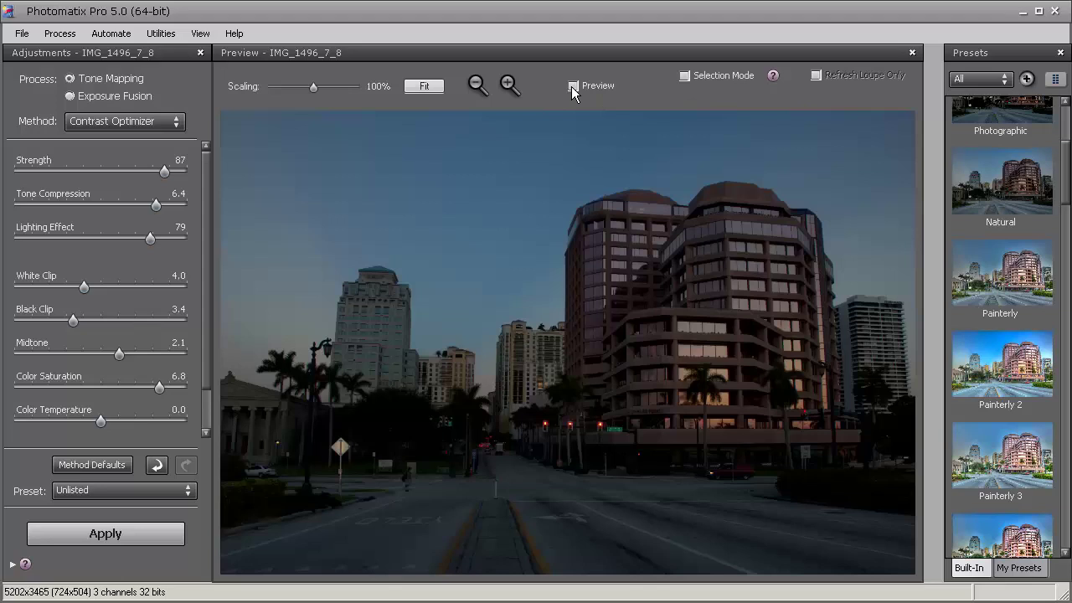
left_click(572, 87)
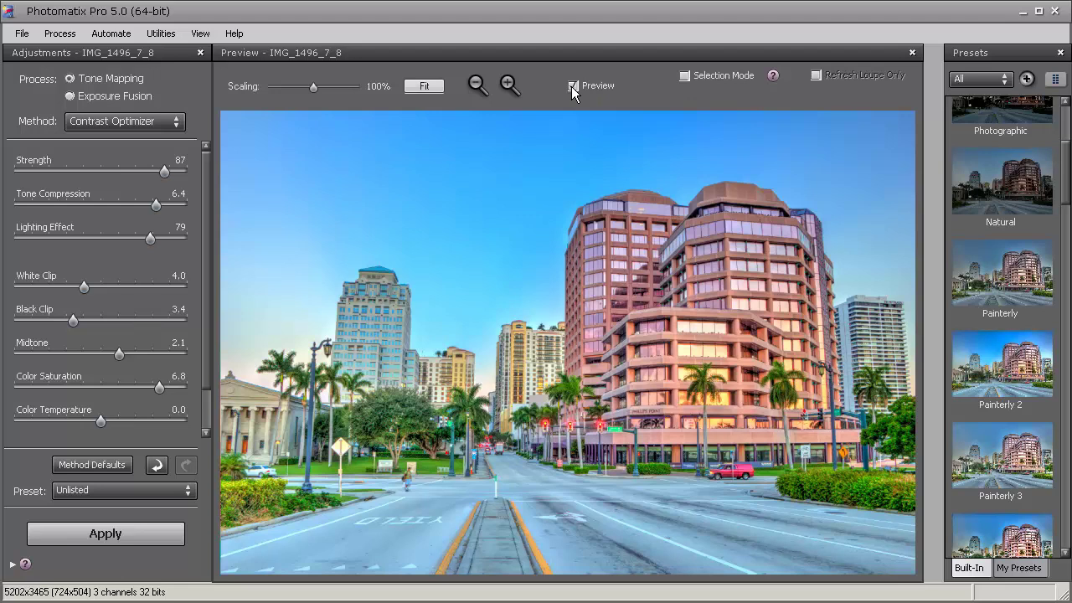
left_click(1003, 379)
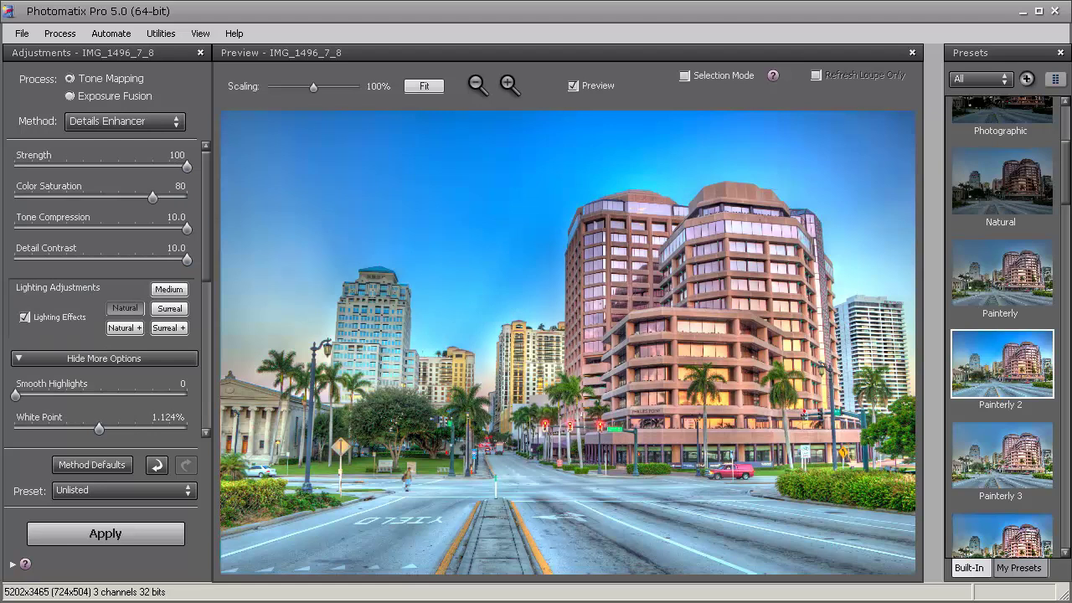
left_click(157, 466)
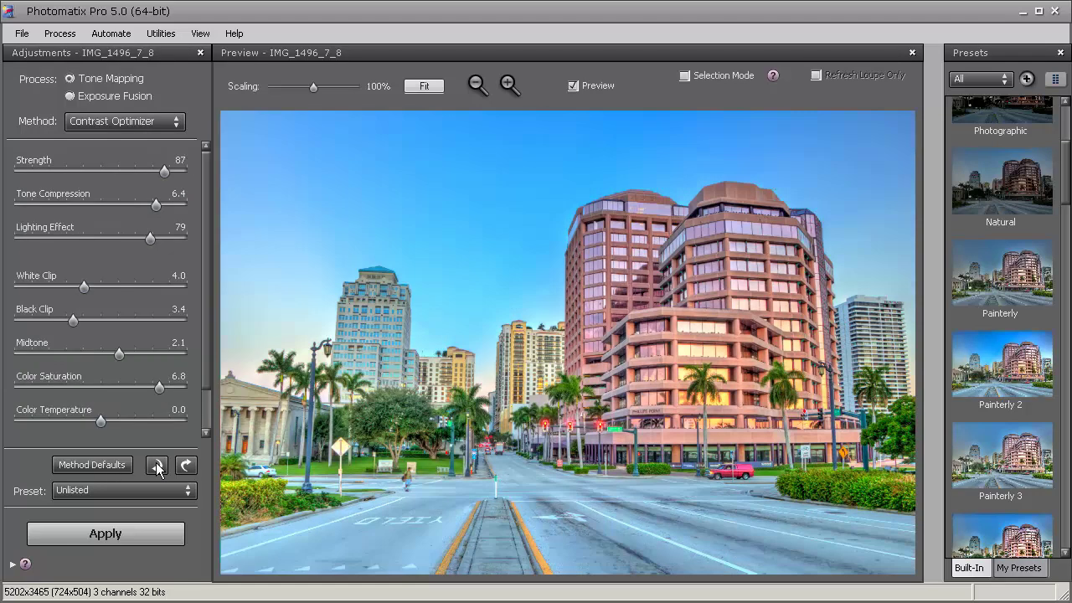